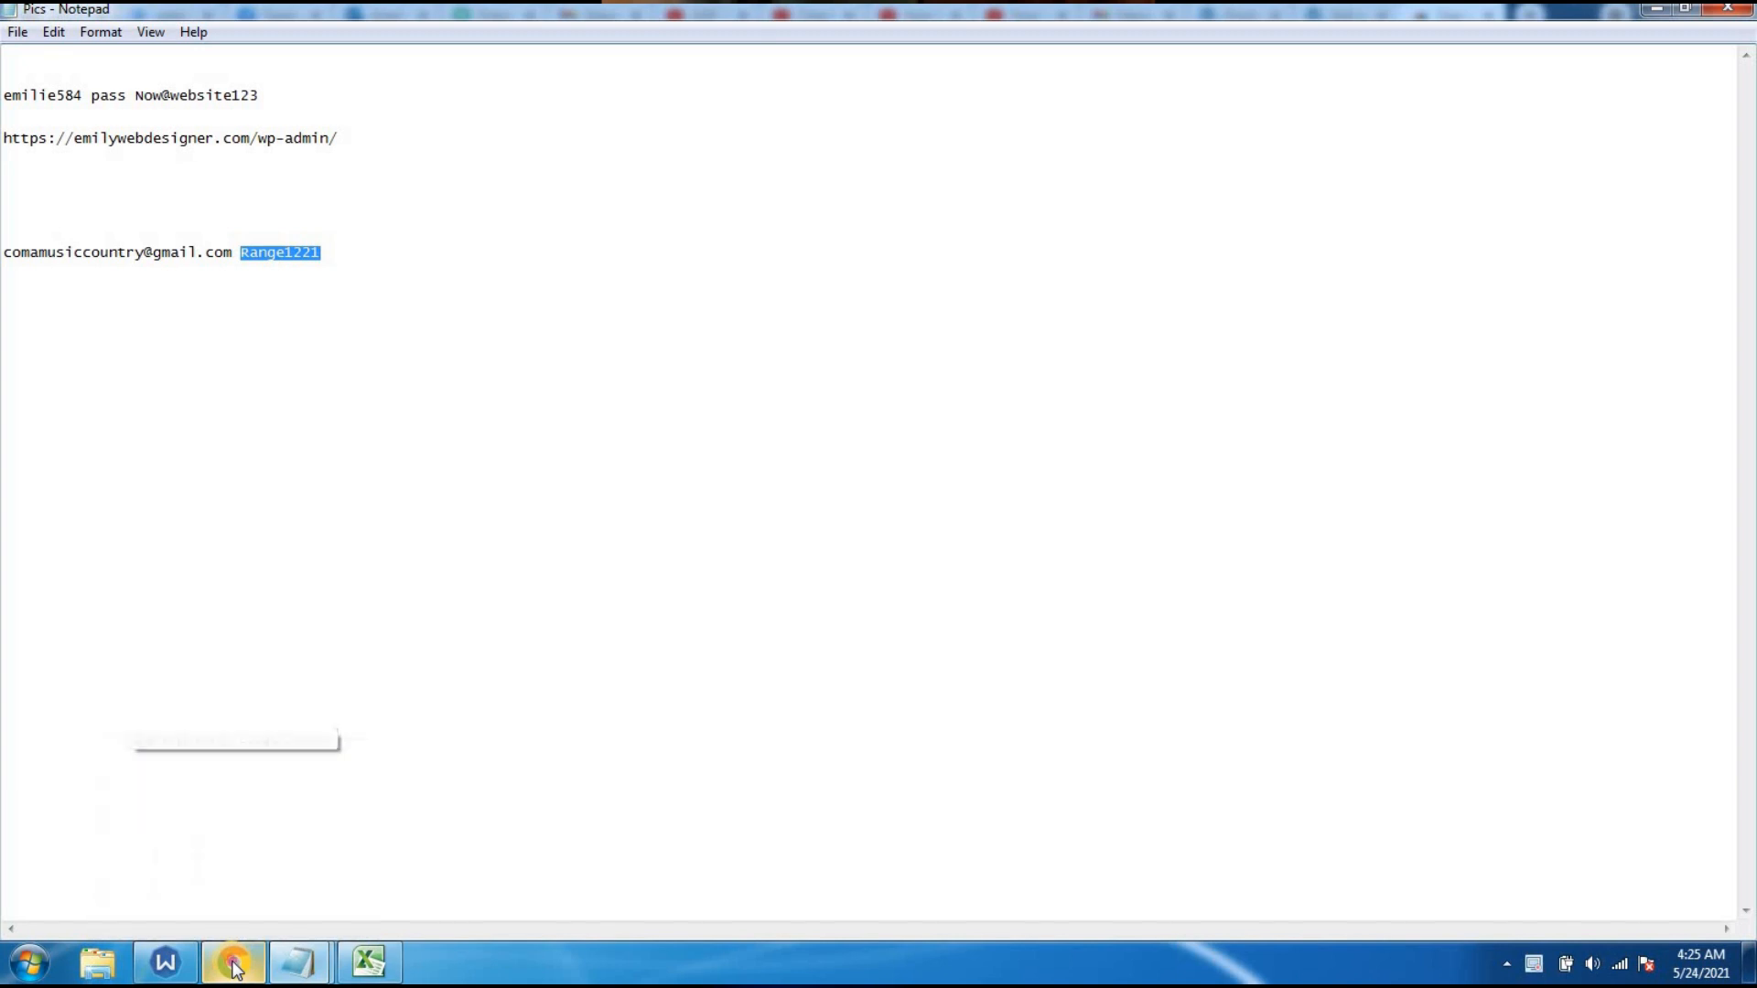
- Place the cursor in the Password field of the Printful sign-in page
{"action": "left_click", "coordinate": [471, 705]}
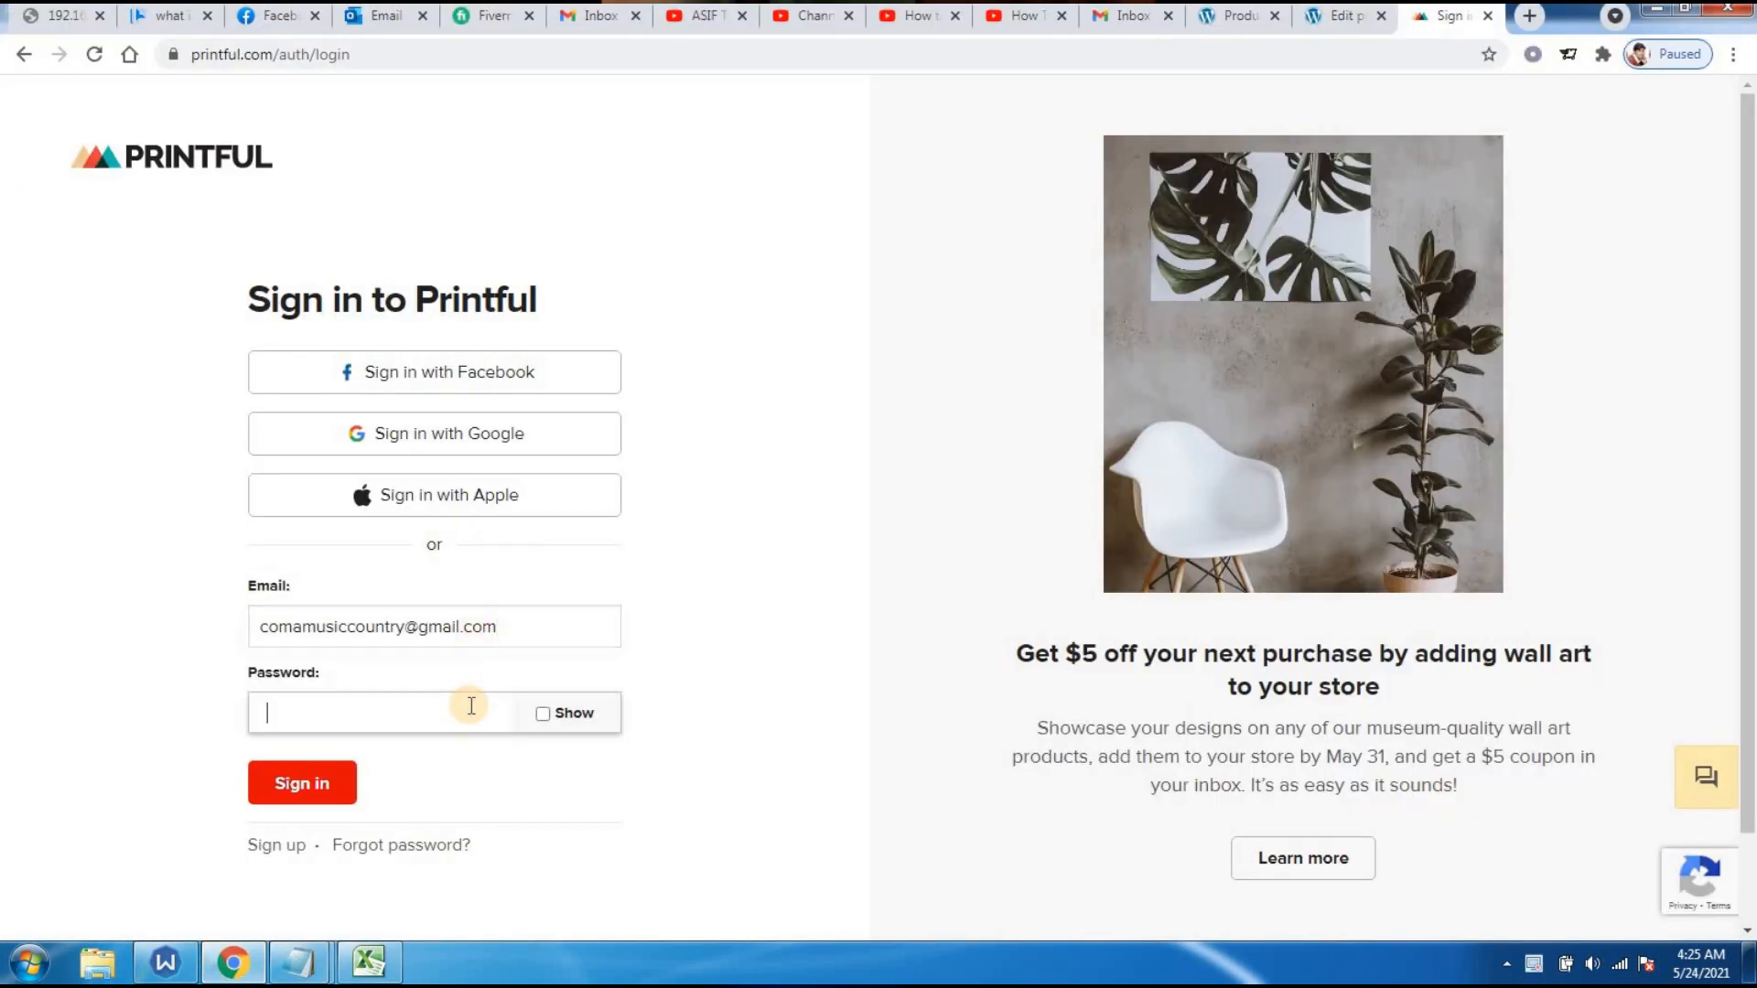
- Sign in to Printful and go to the Product templates list
{"action": "left_click", "coordinate": [314, 789]}
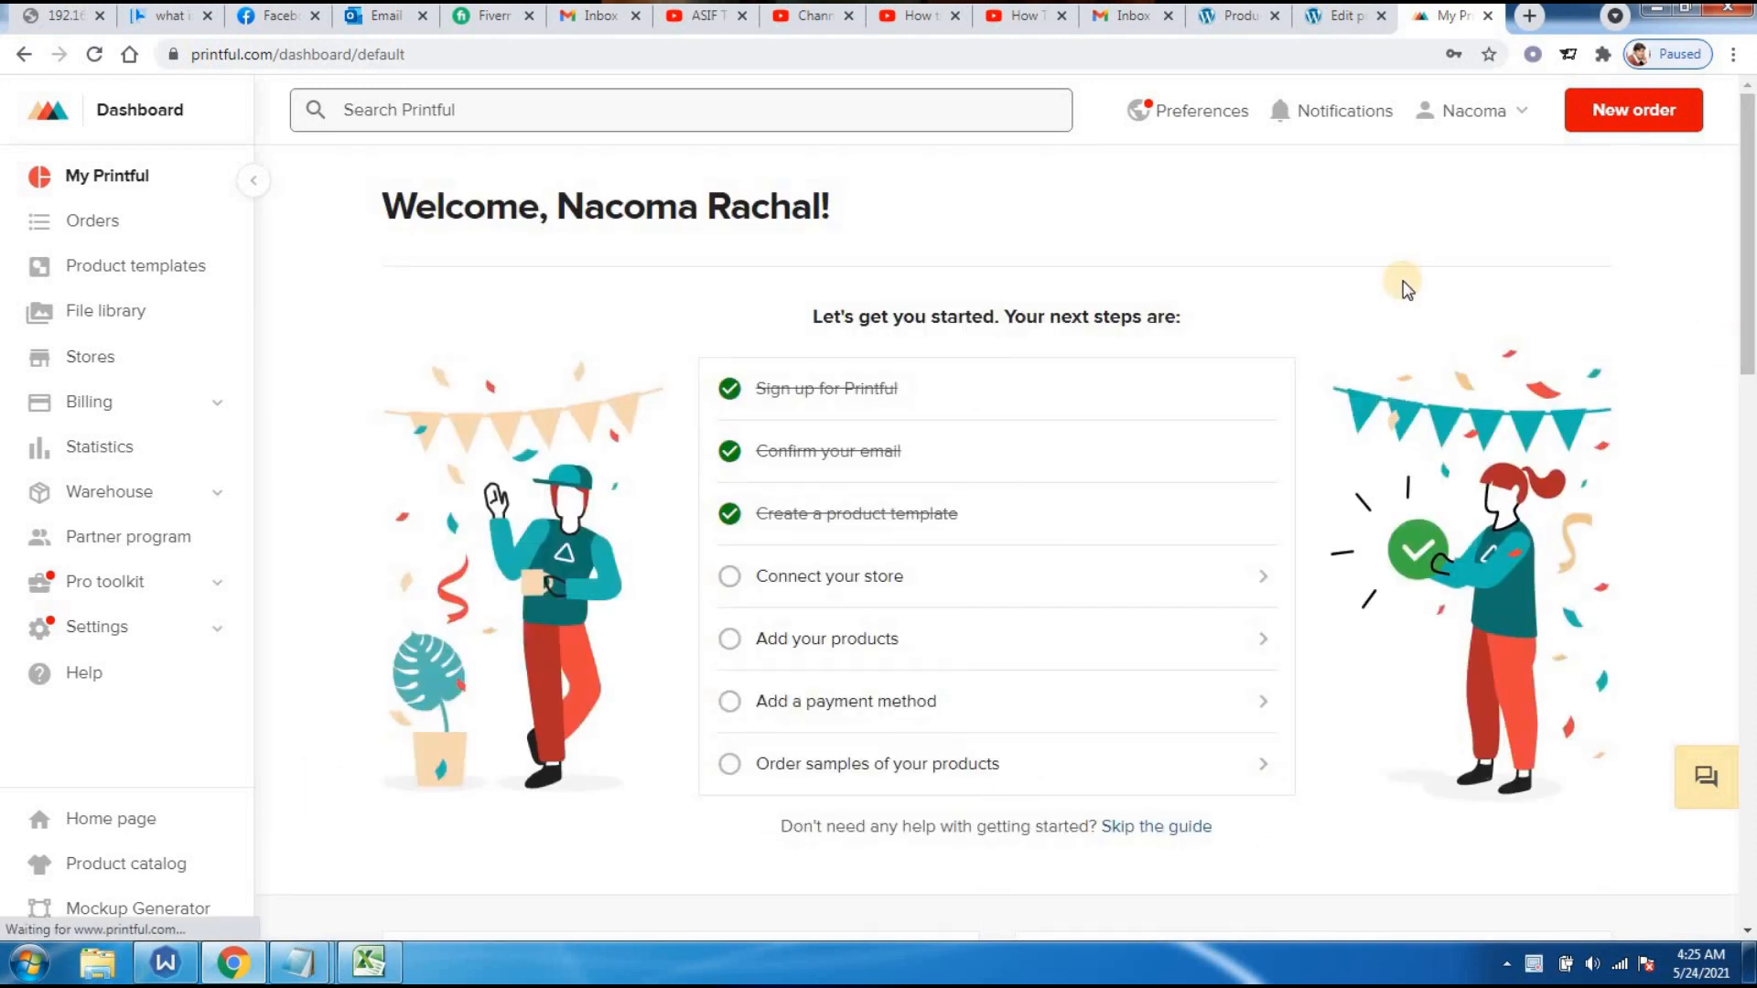
{"action": "left_click", "coordinate": [137, 266]}
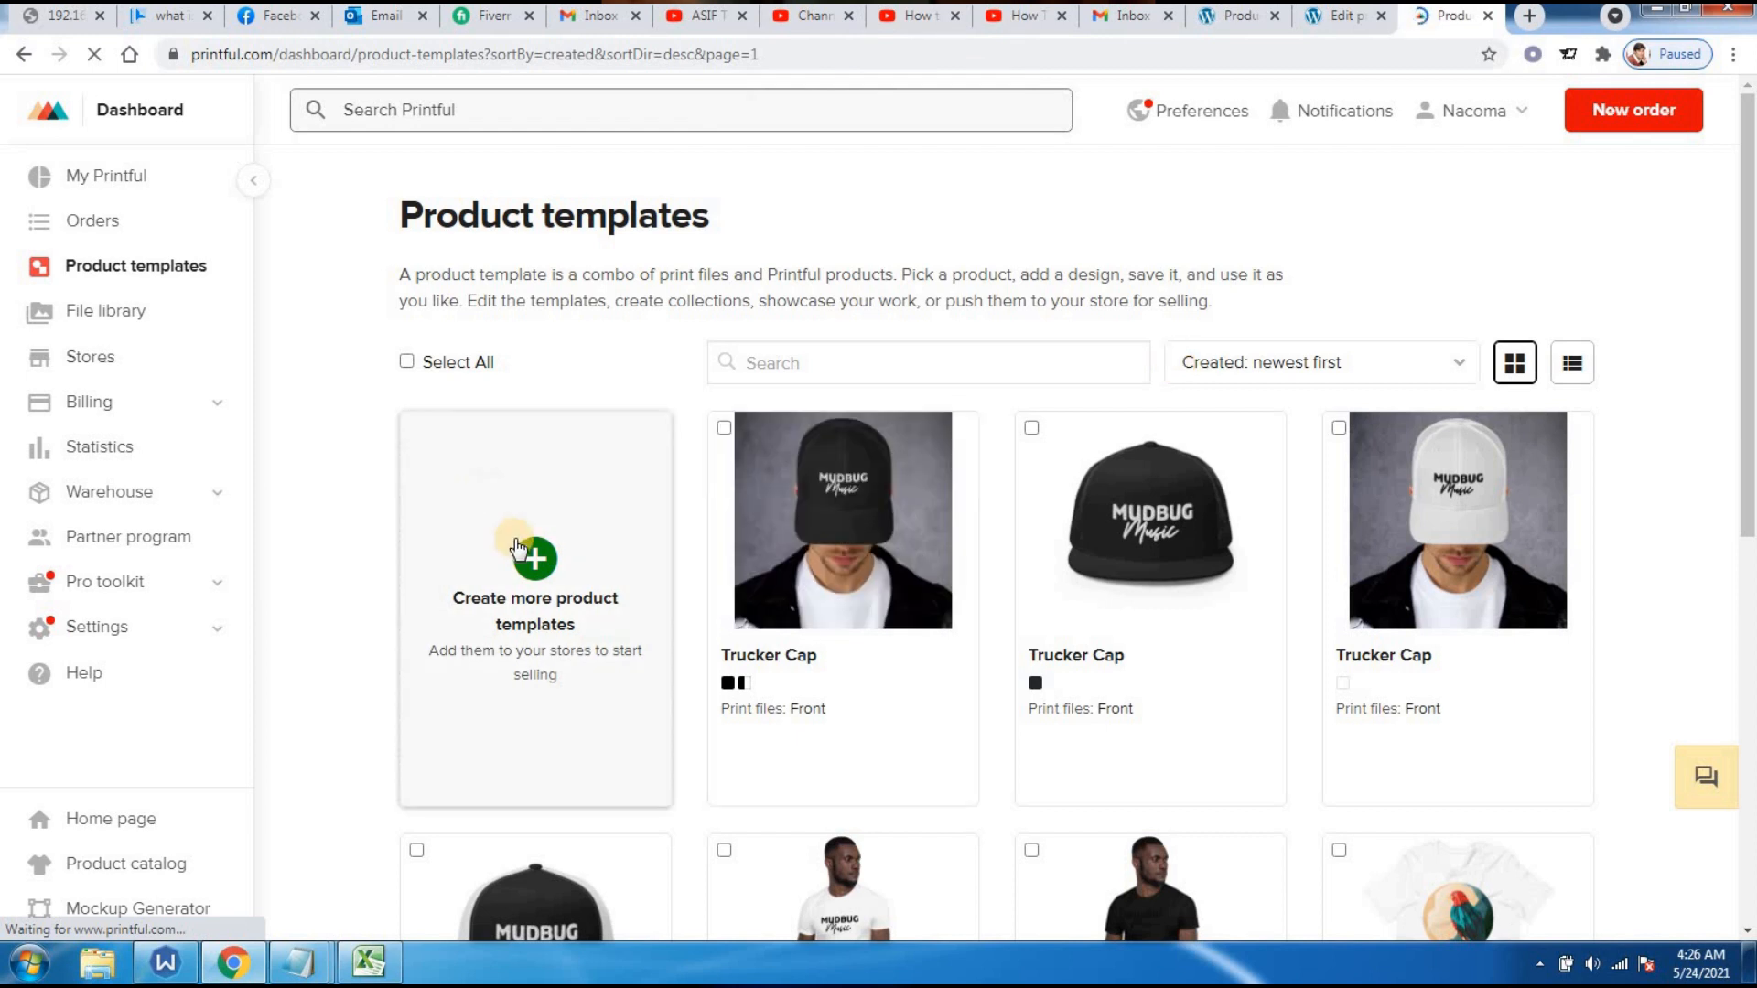
- Create a template from Men's clothing › T-shirts using the Unisex Premium T-Shirt (Bella + Canvas 3001)
{"action": "left_click", "coordinate": [535, 560]}
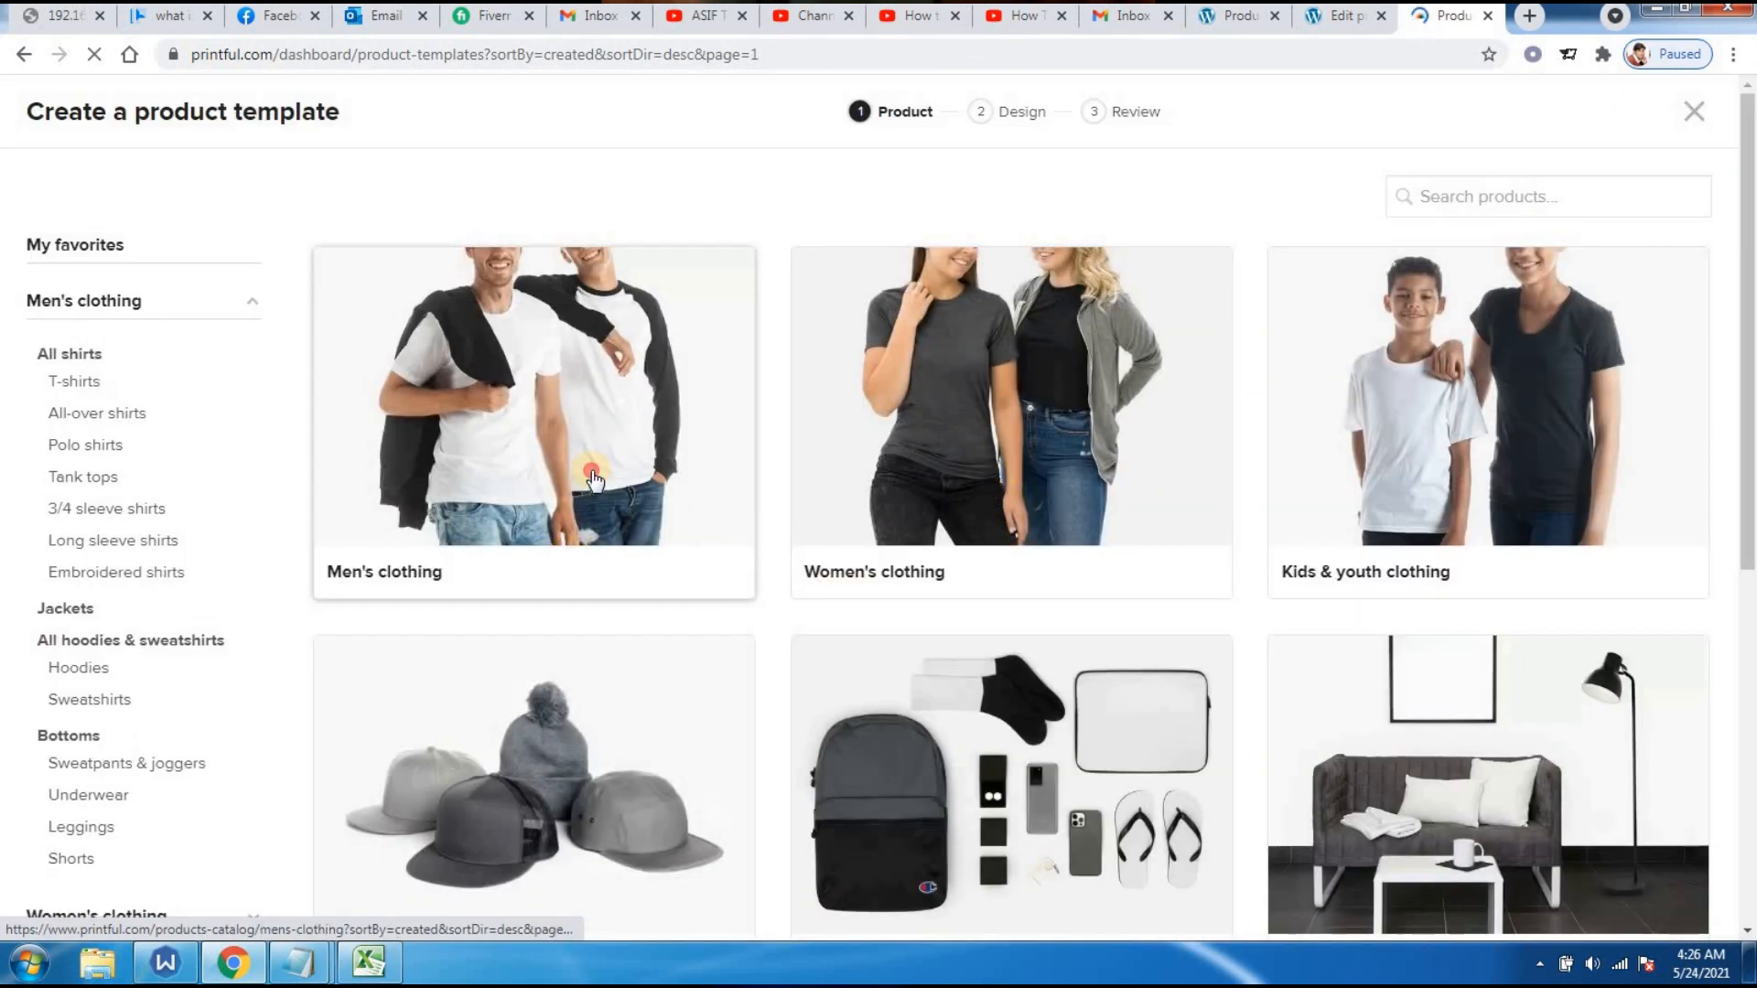
{"action": "left_click", "coordinate": [595, 478]}
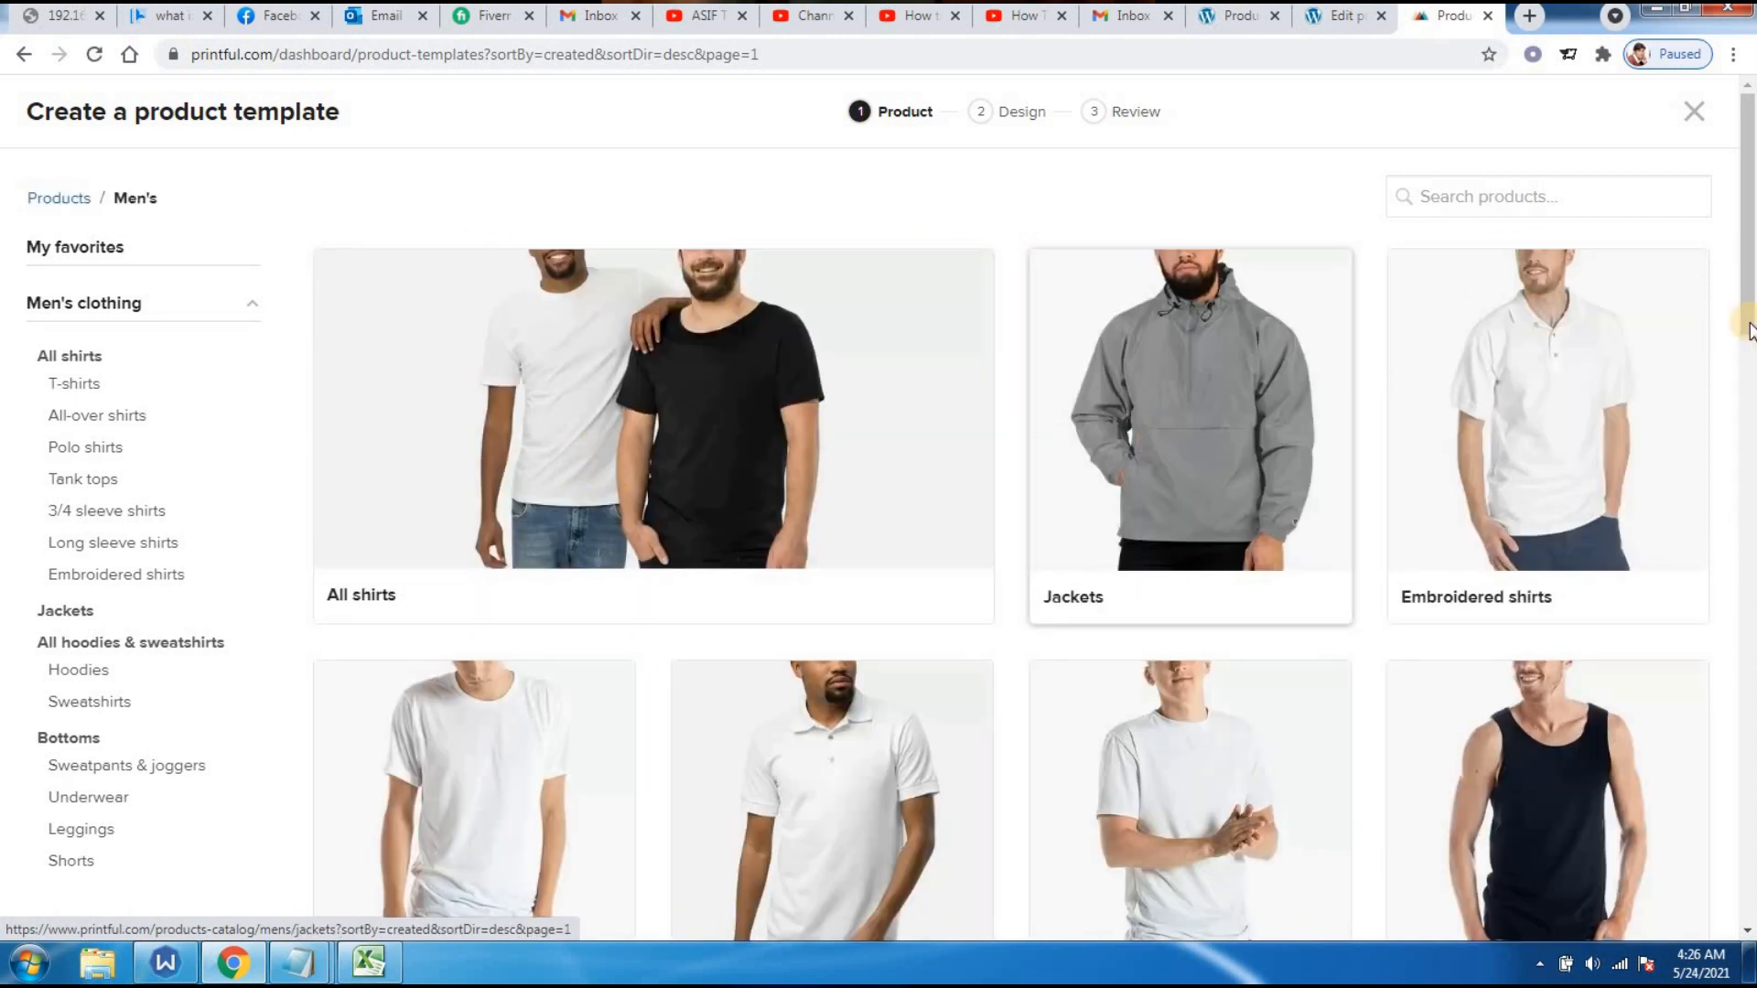
{"action": "left_click_drag", "start_coordinate": [1747, 274], "coordinate": [1749, 430]}
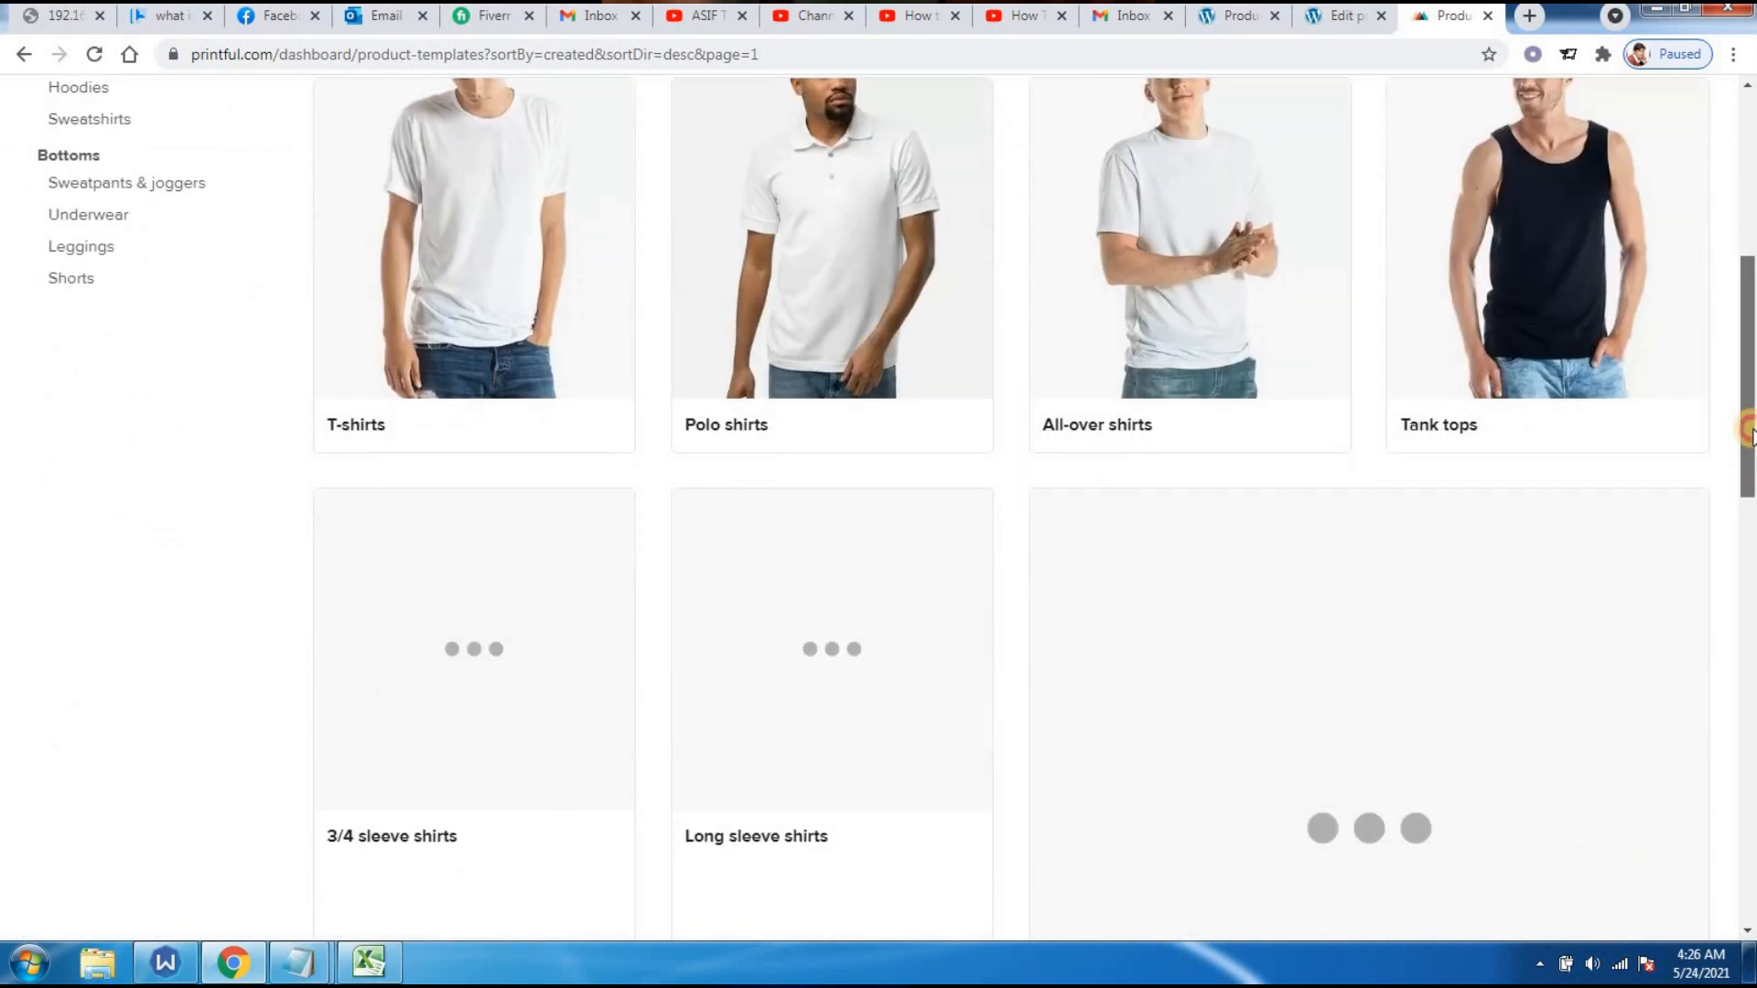
{"action": "left_click", "coordinate": [474, 289]}
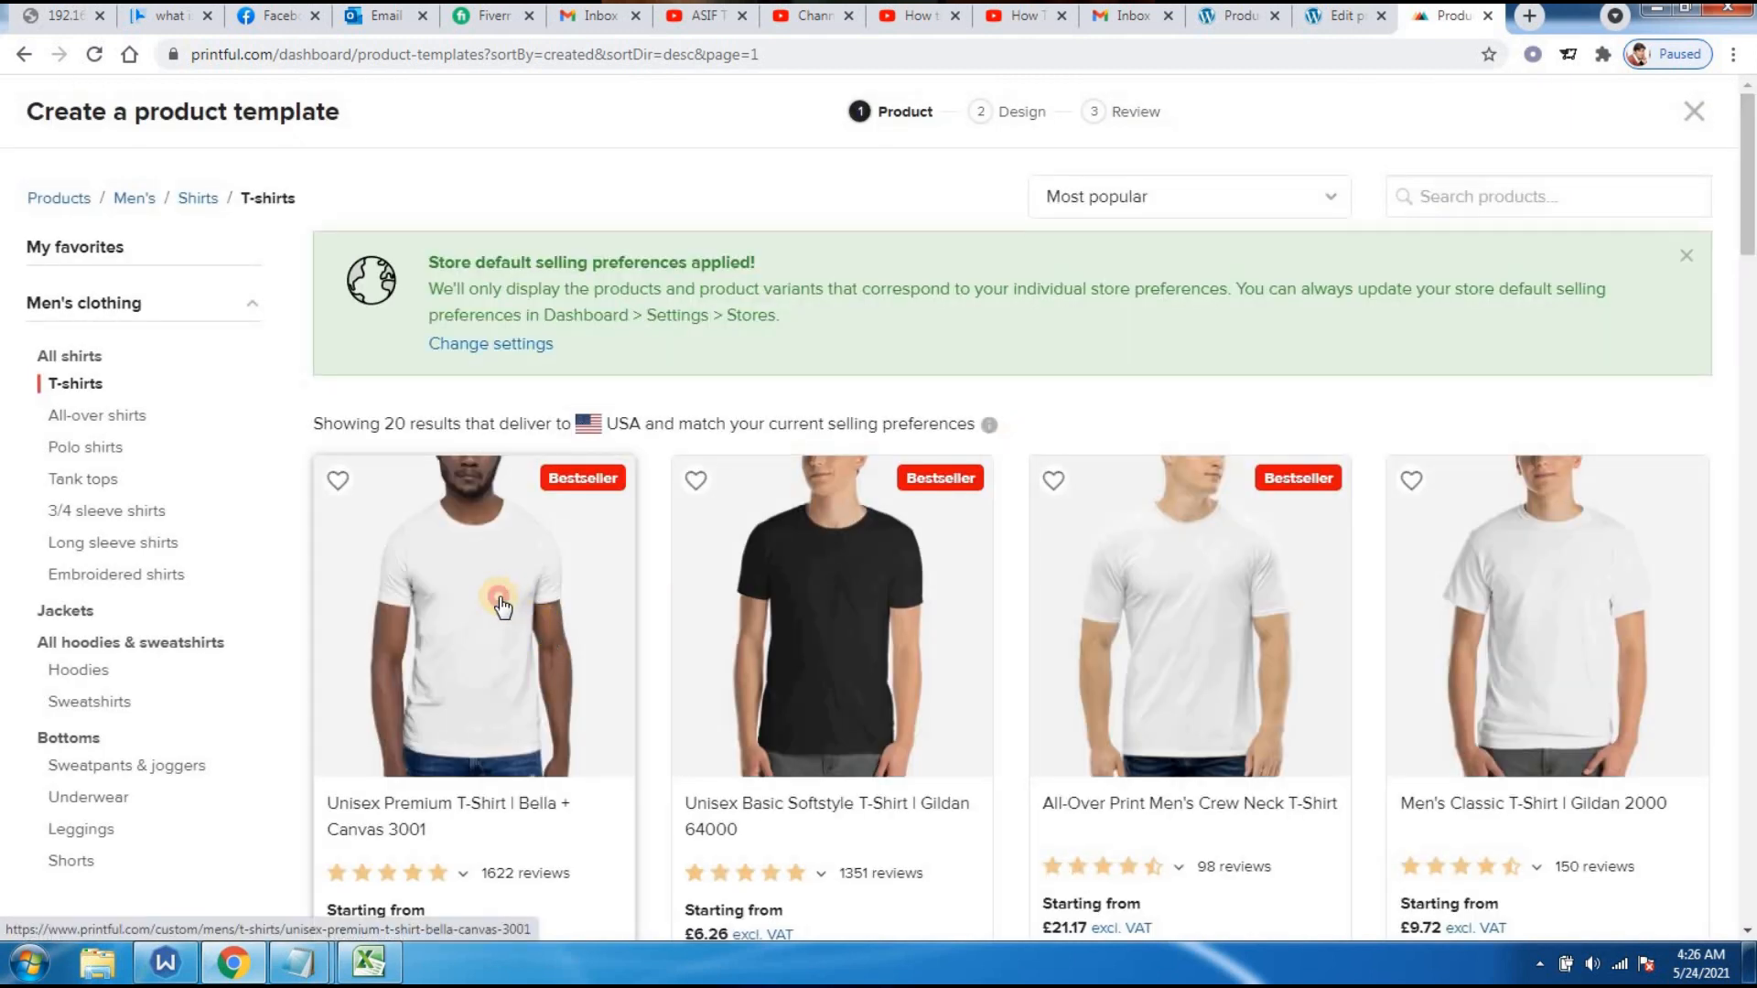
{"action": "left_click", "coordinate": [502, 607]}
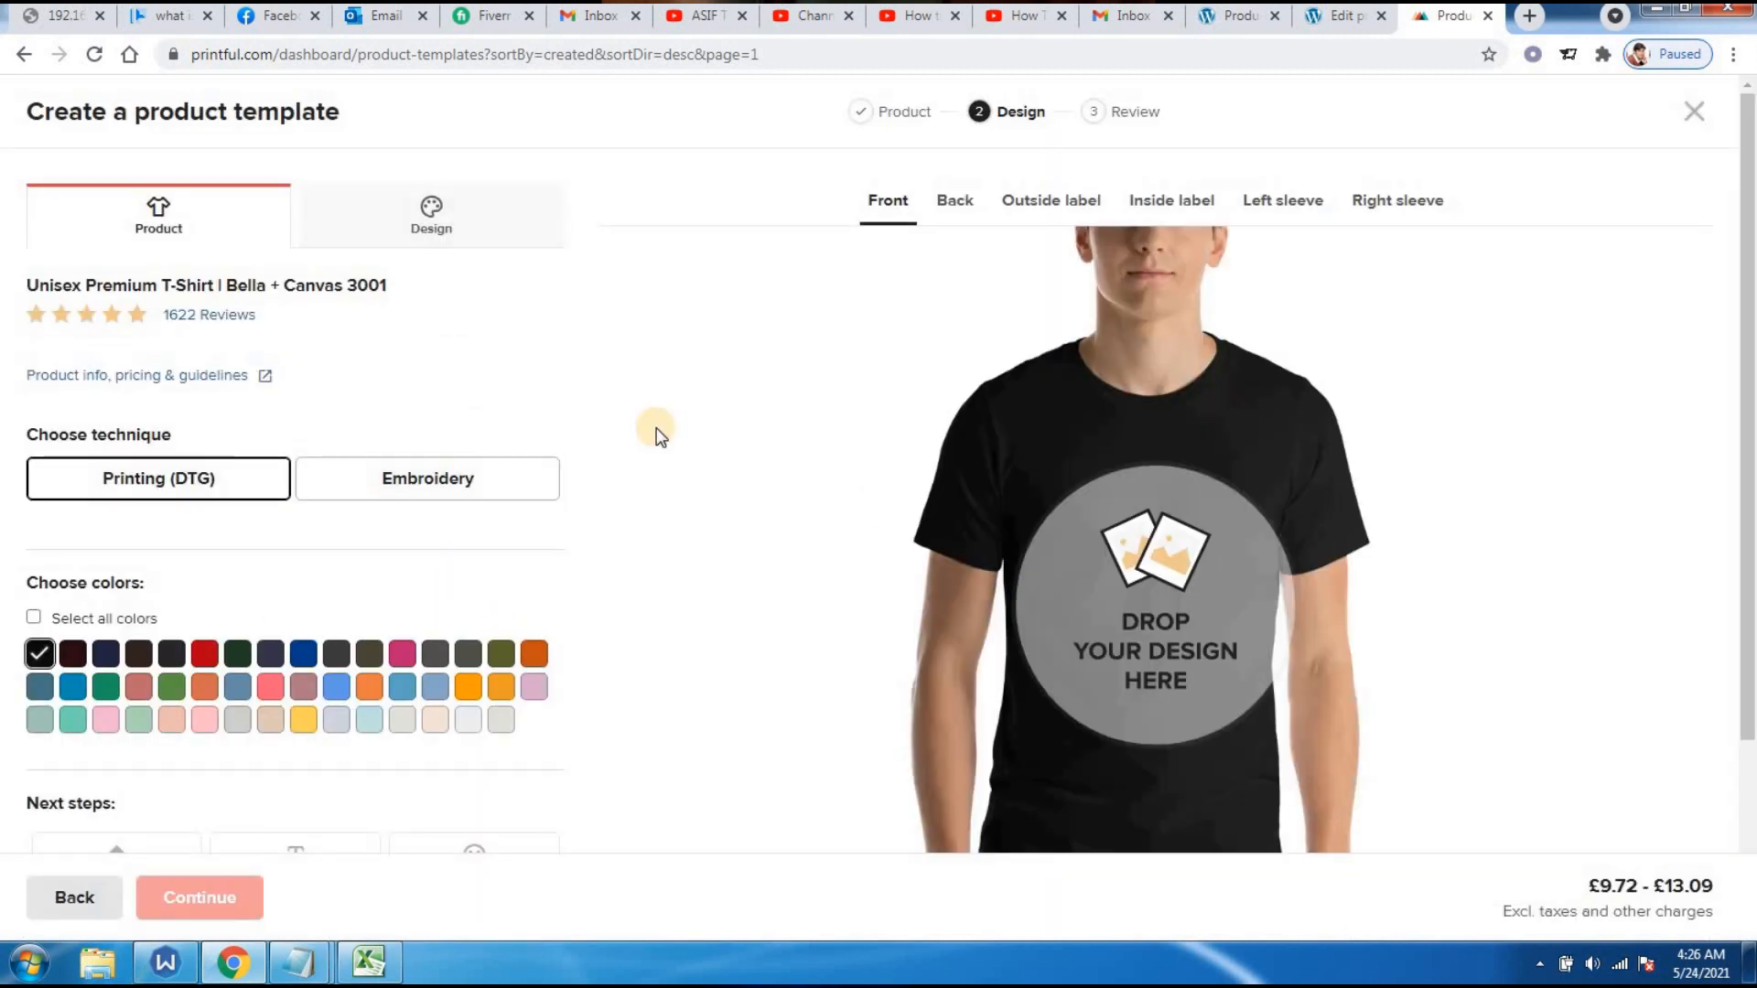
{"action": "left_click", "coordinate": [421, 228]}
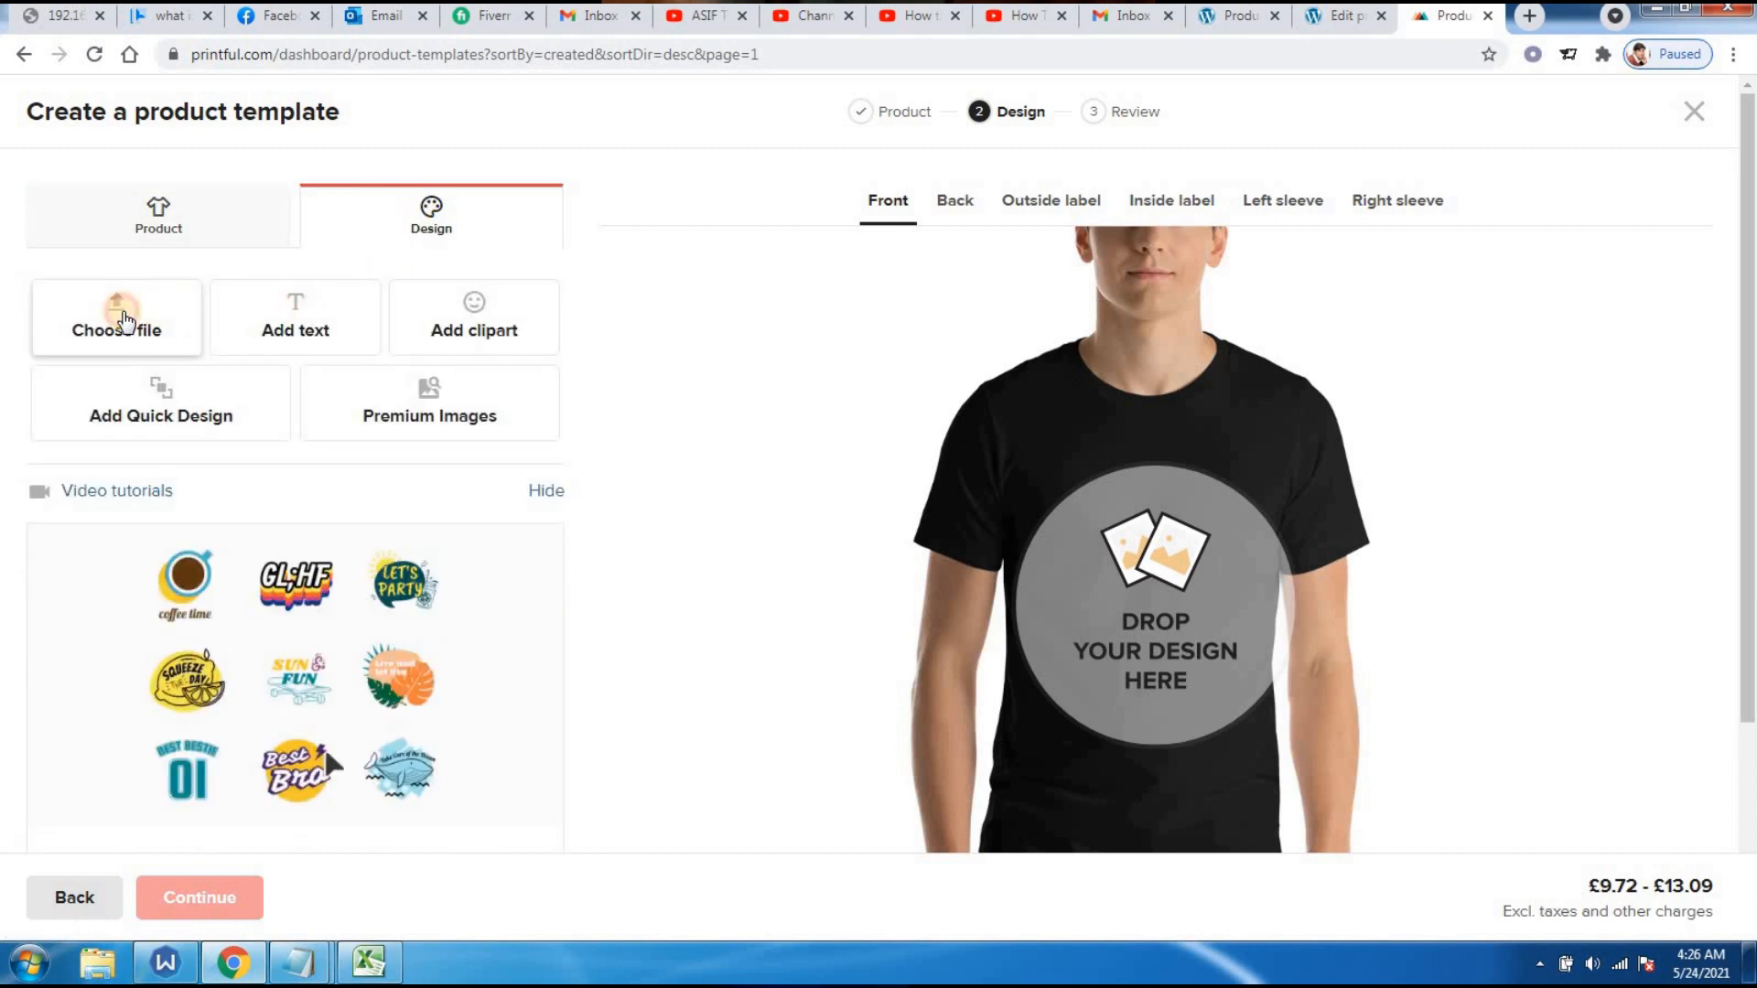
- Upload Sample.png from the computer into the store's file library
{"action": "left_click", "coordinate": [125, 320]}
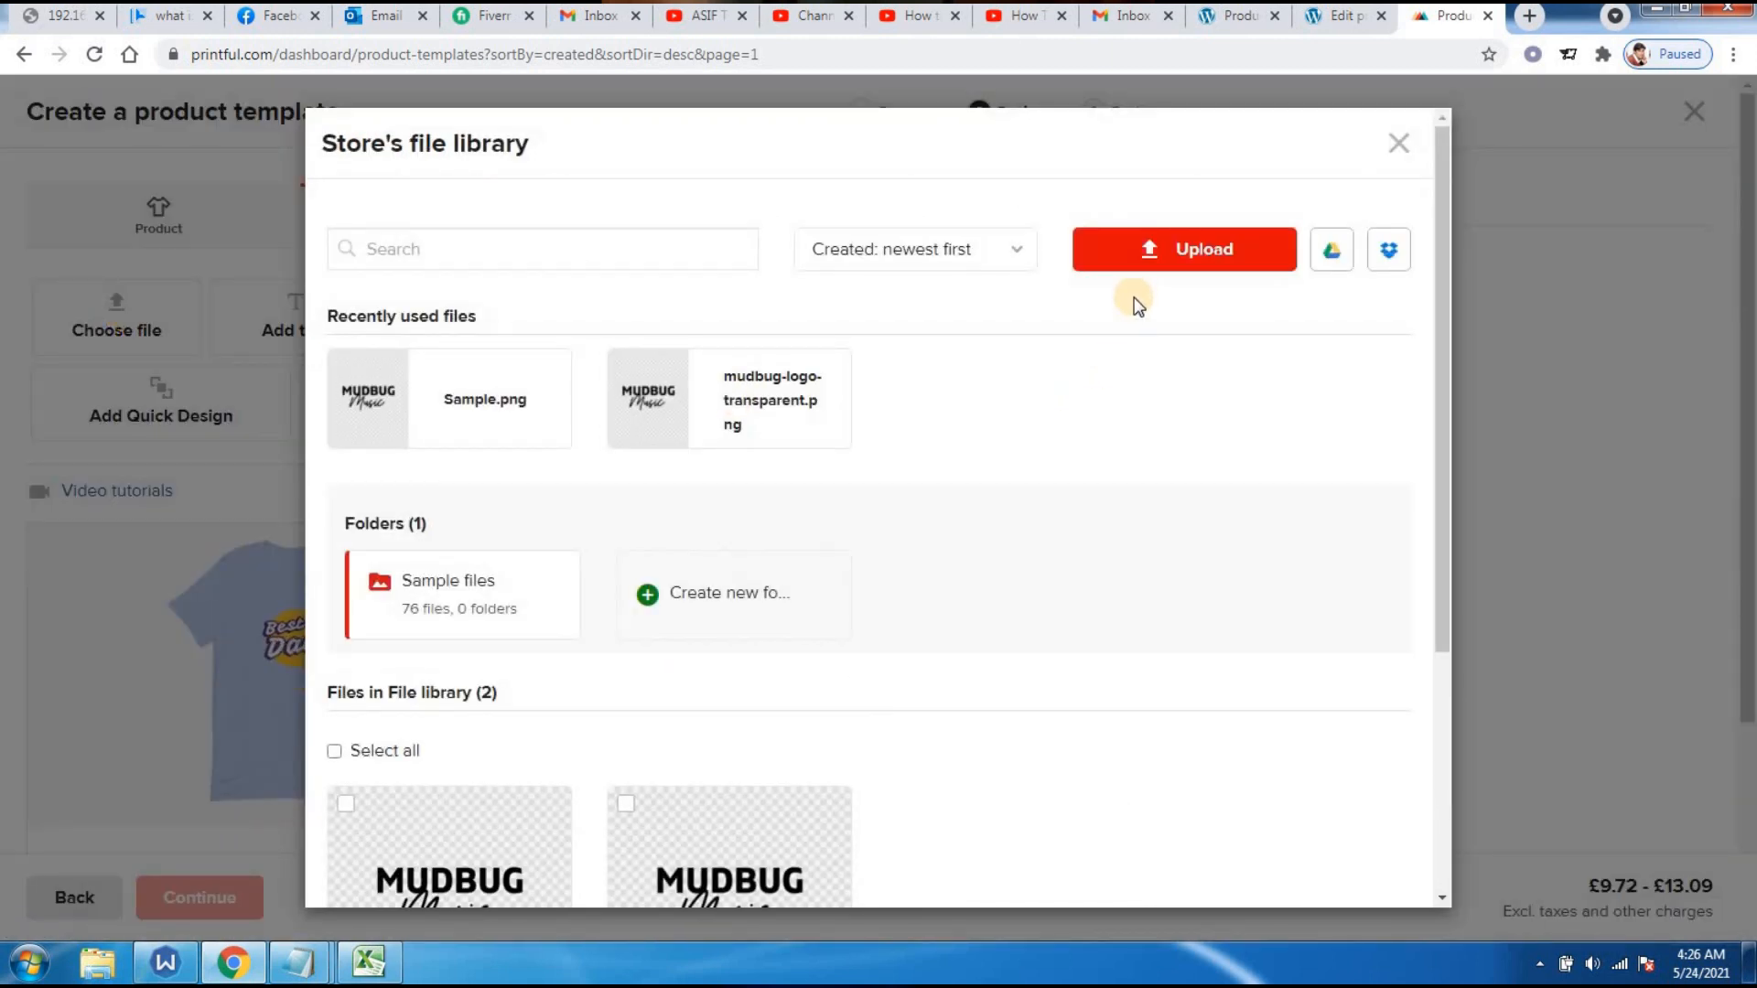
{"action": "left_click", "coordinate": [1208, 273]}
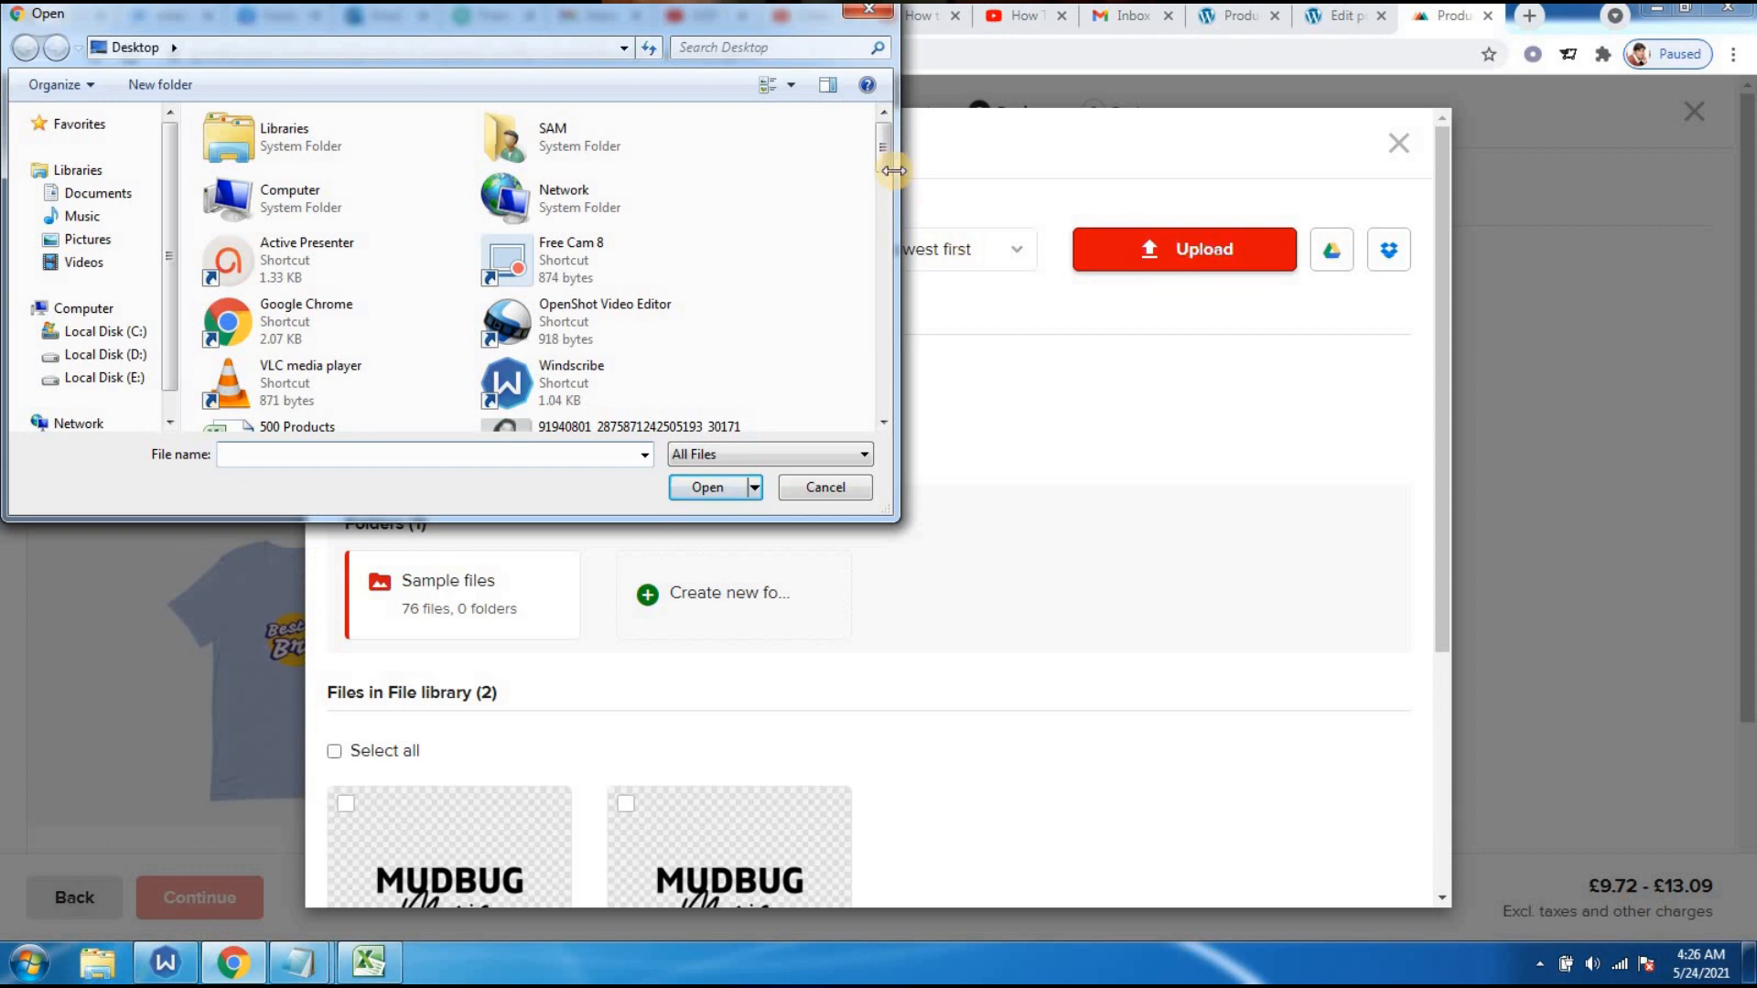
{"action": "left_click_drag", "start_coordinate": [887, 158], "coordinate": [872, 407]}
{"action": "double_click", "coordinate": [579, 170]}
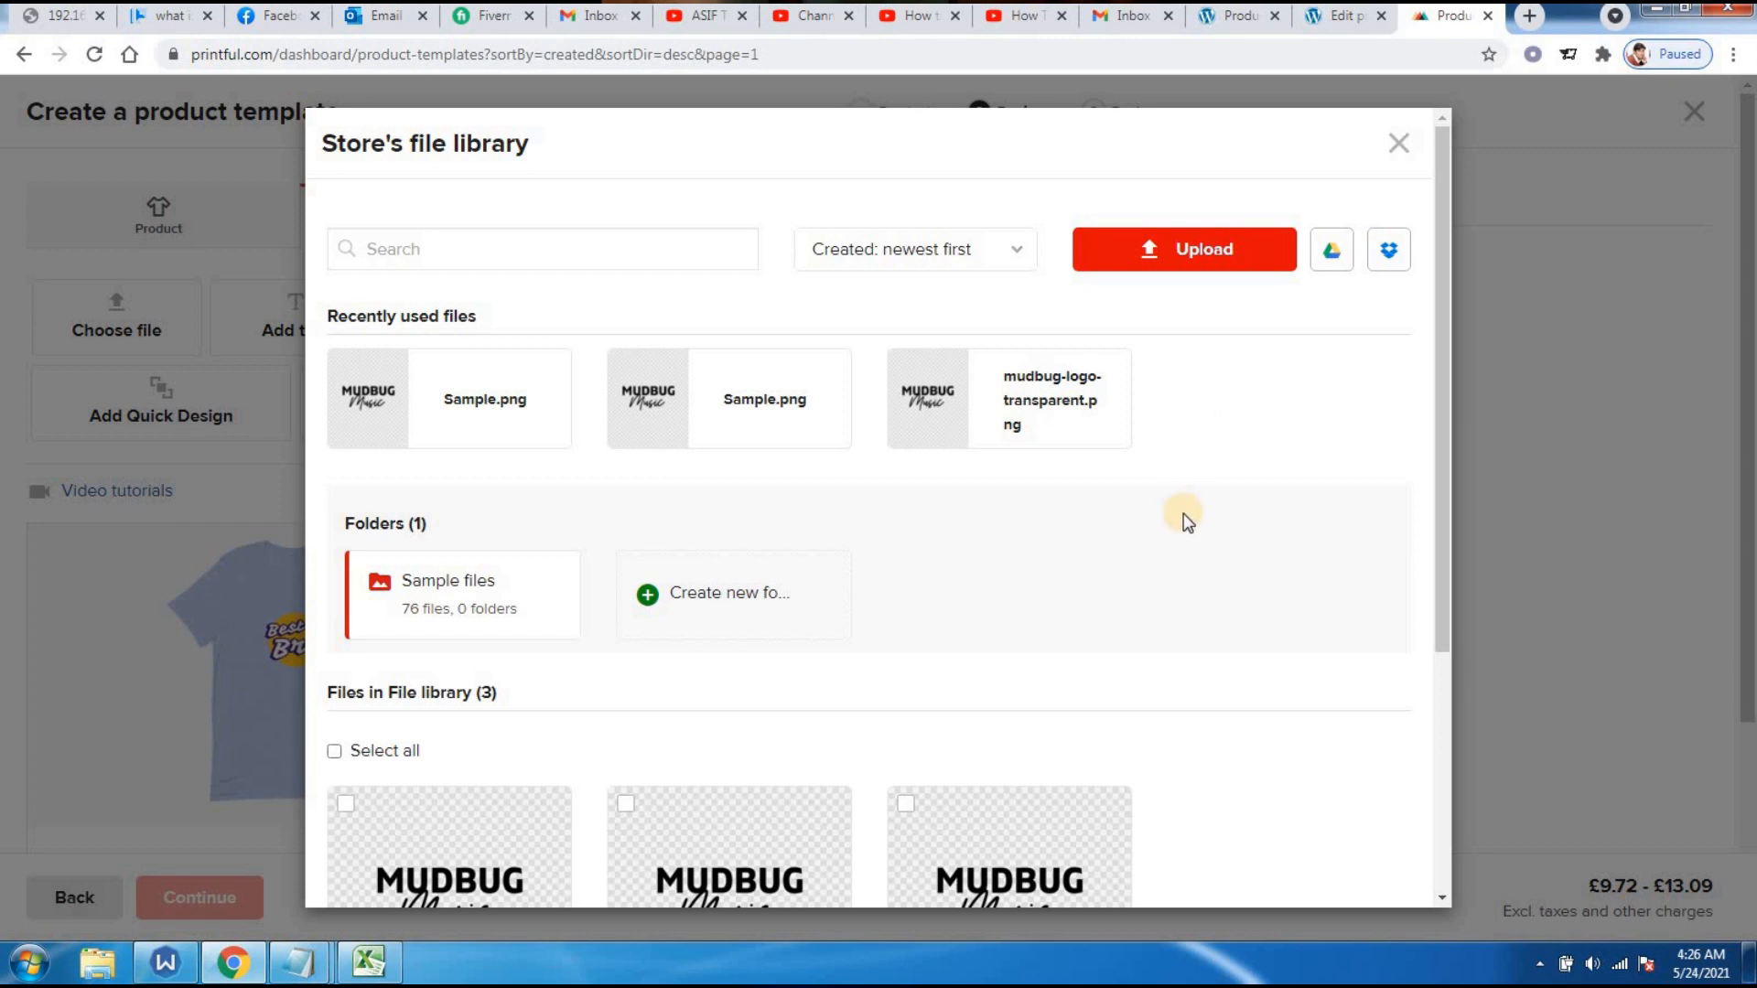
- Place mudbug-logo-transparent.png on the shirt front and add the Ash colour
{"action": "left_click", "coordinate": [986, 403]}
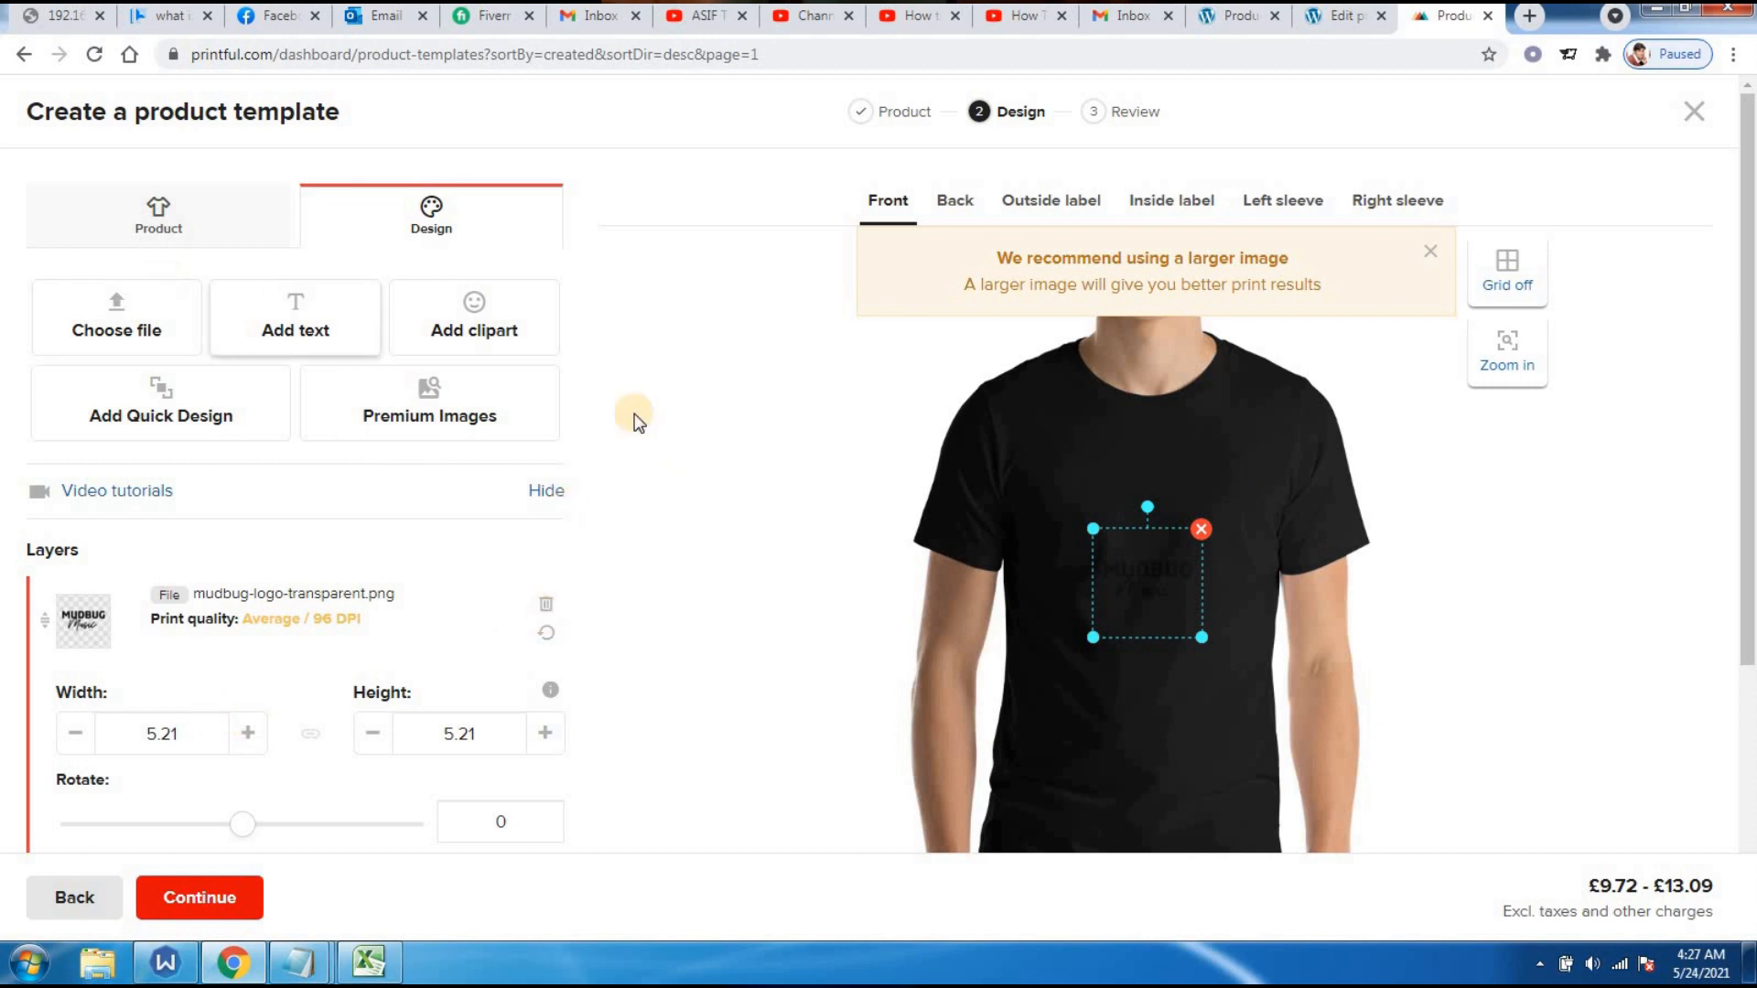
{"action": "mouse_move", "coordinate": [1745, 373]}
{"action": "left_mouse_down"}
{"action": "mouse_move", "coordinate": [1747, 523]}
{"action": "mouse_move", "coordinate": [1746, 357]}
{"action": "left_mouse_up"}
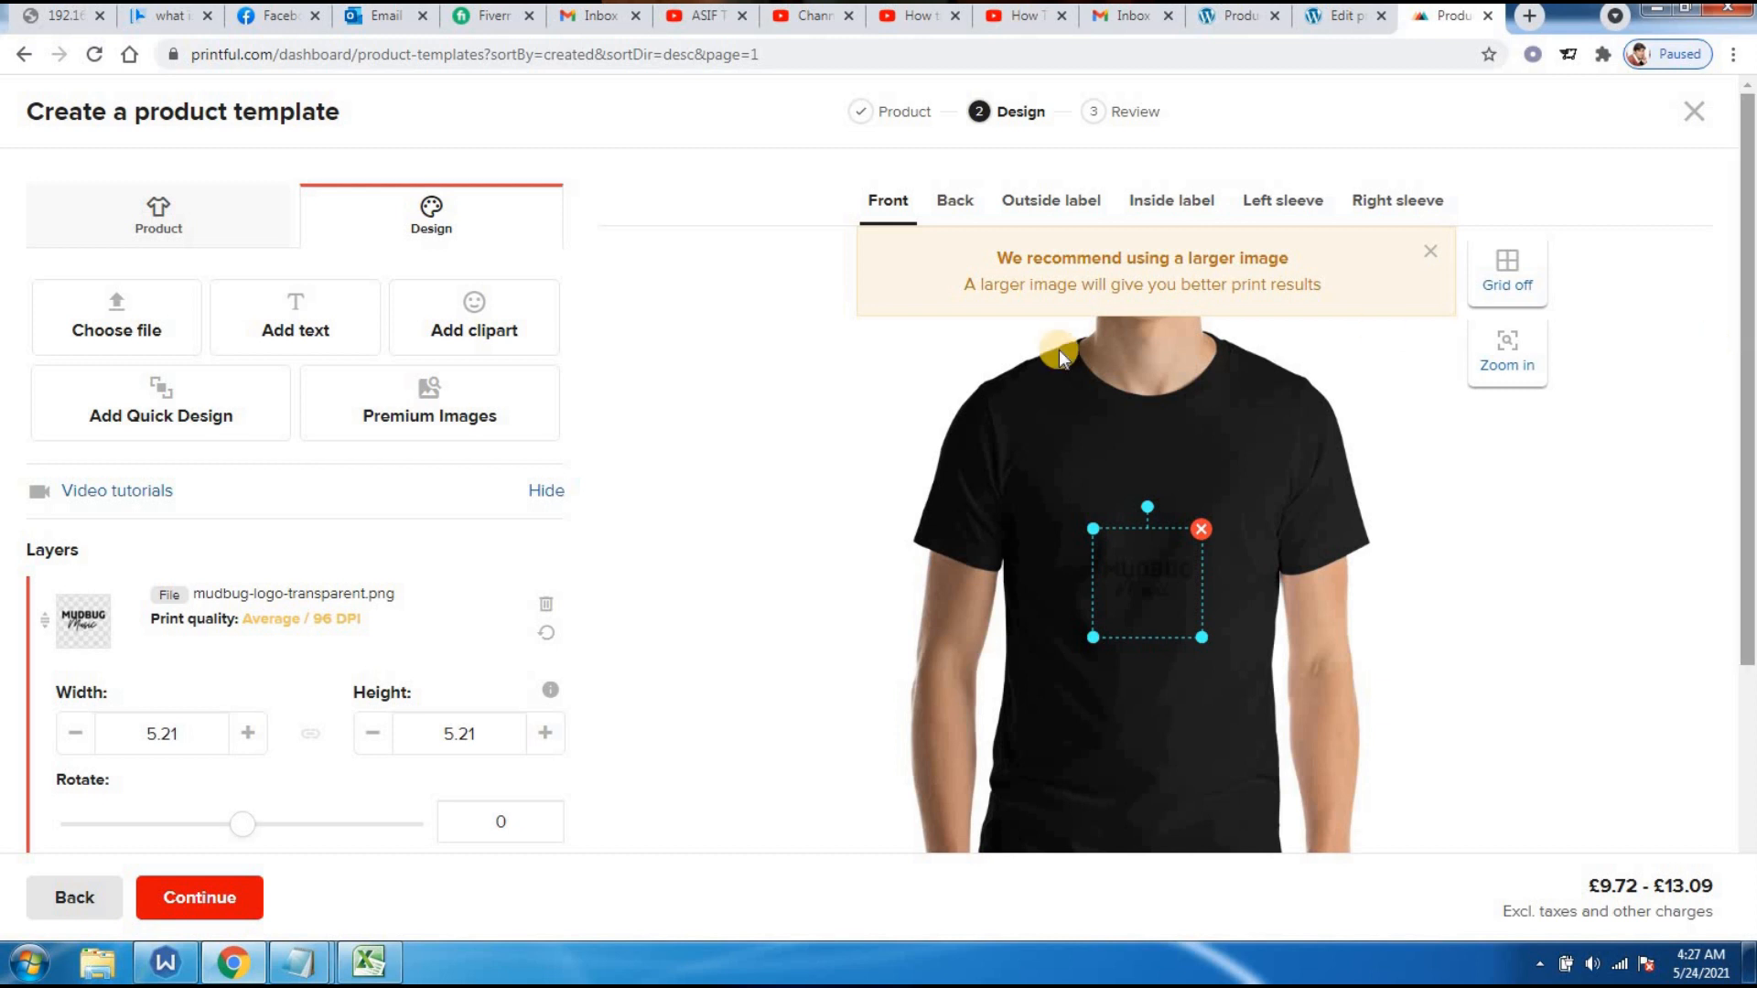
{"action": "left_click", "coordinate": [176, 225]}
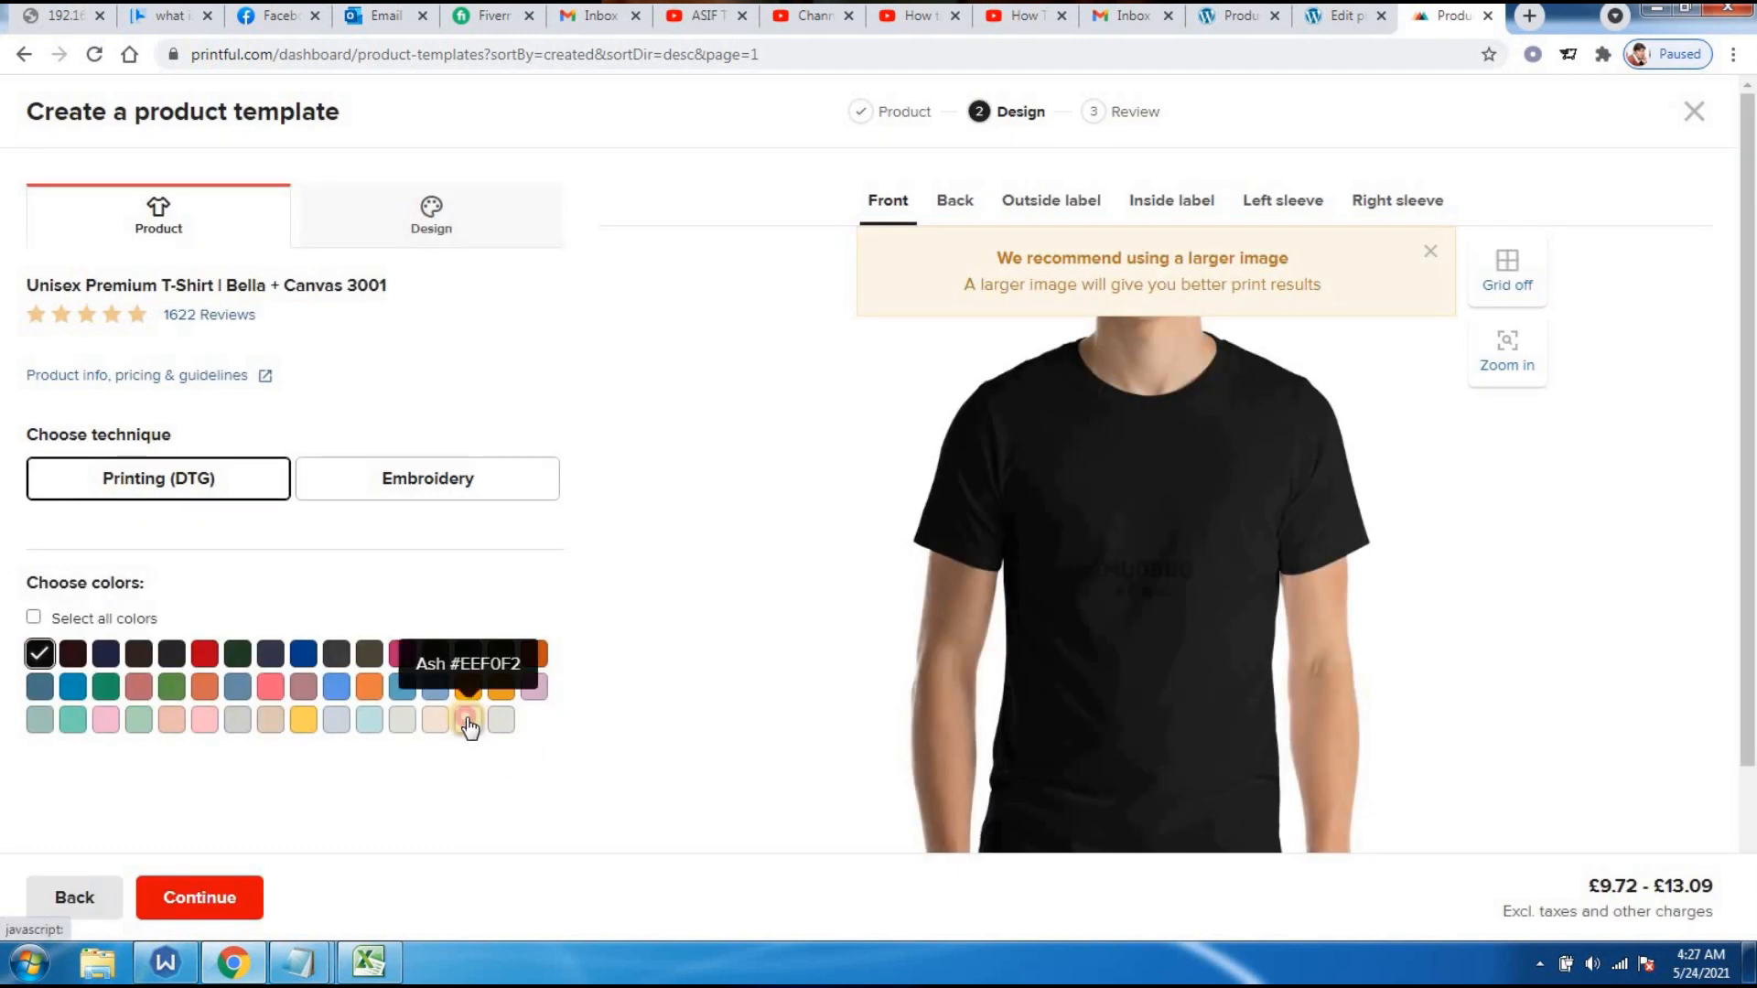
{"action": "left_click", "coordinate": [468, 721]}
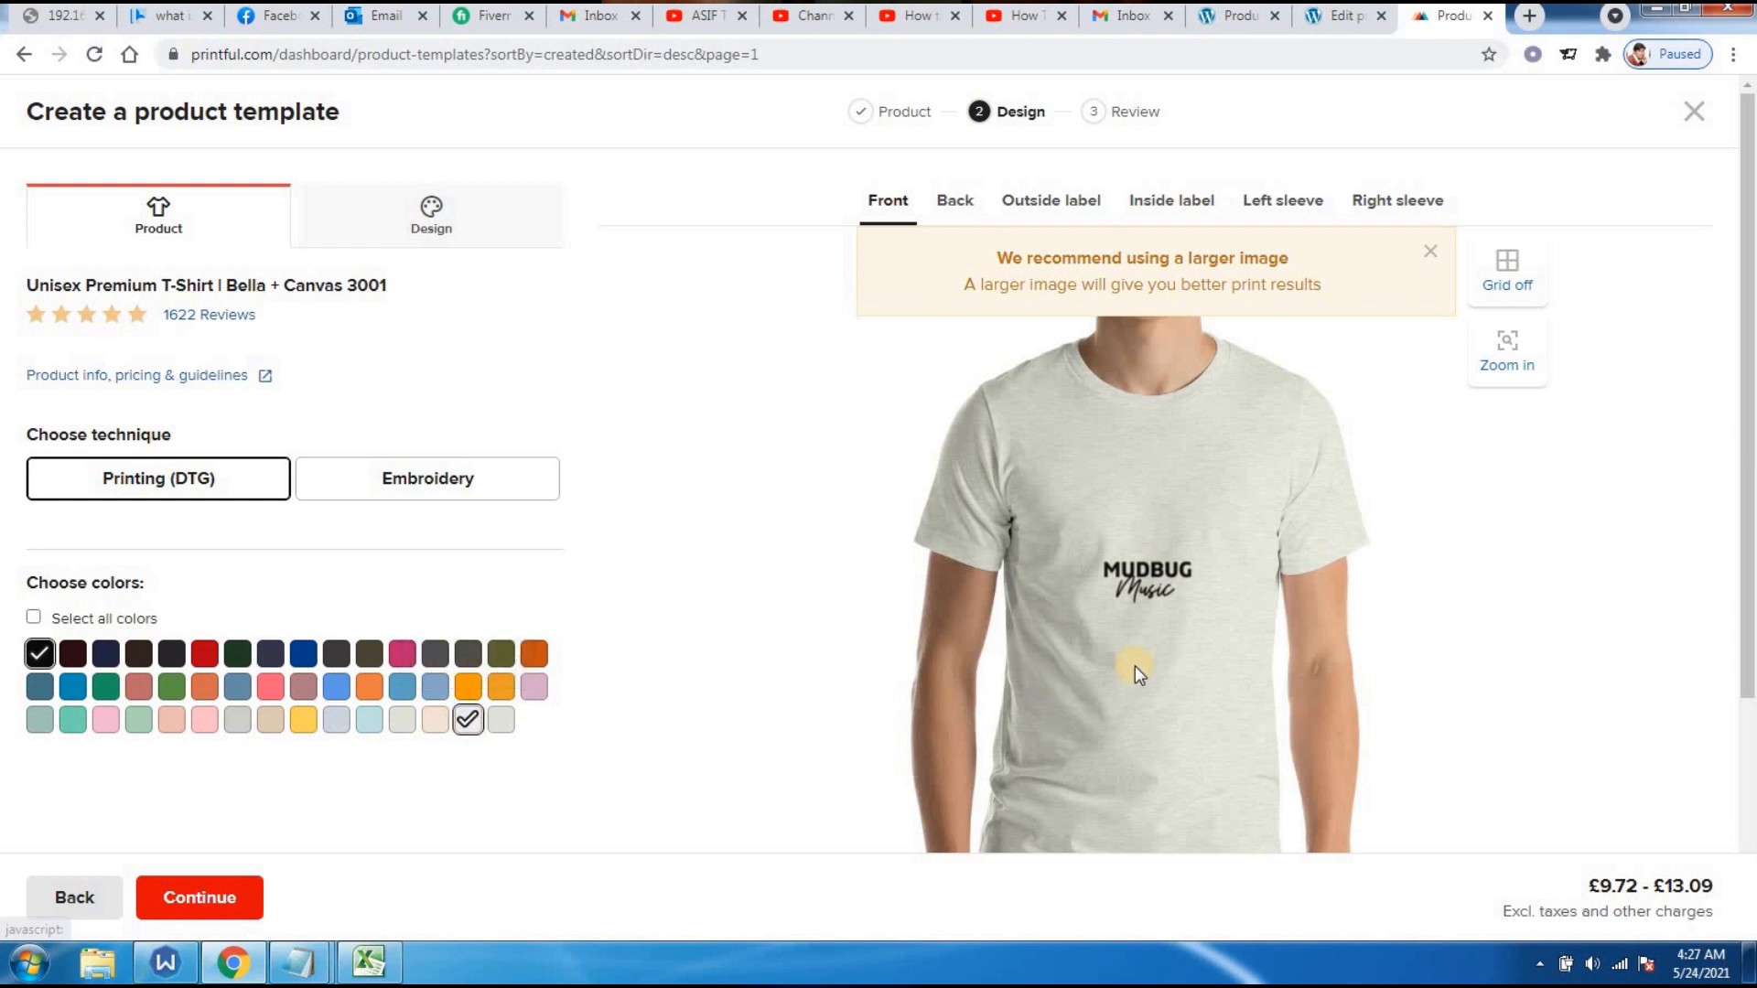
- Resize the MUDBUG logo on the shirt front to about 10.86 × 10.86
{"action": "left_click", "coordinate": [1131, 569]}
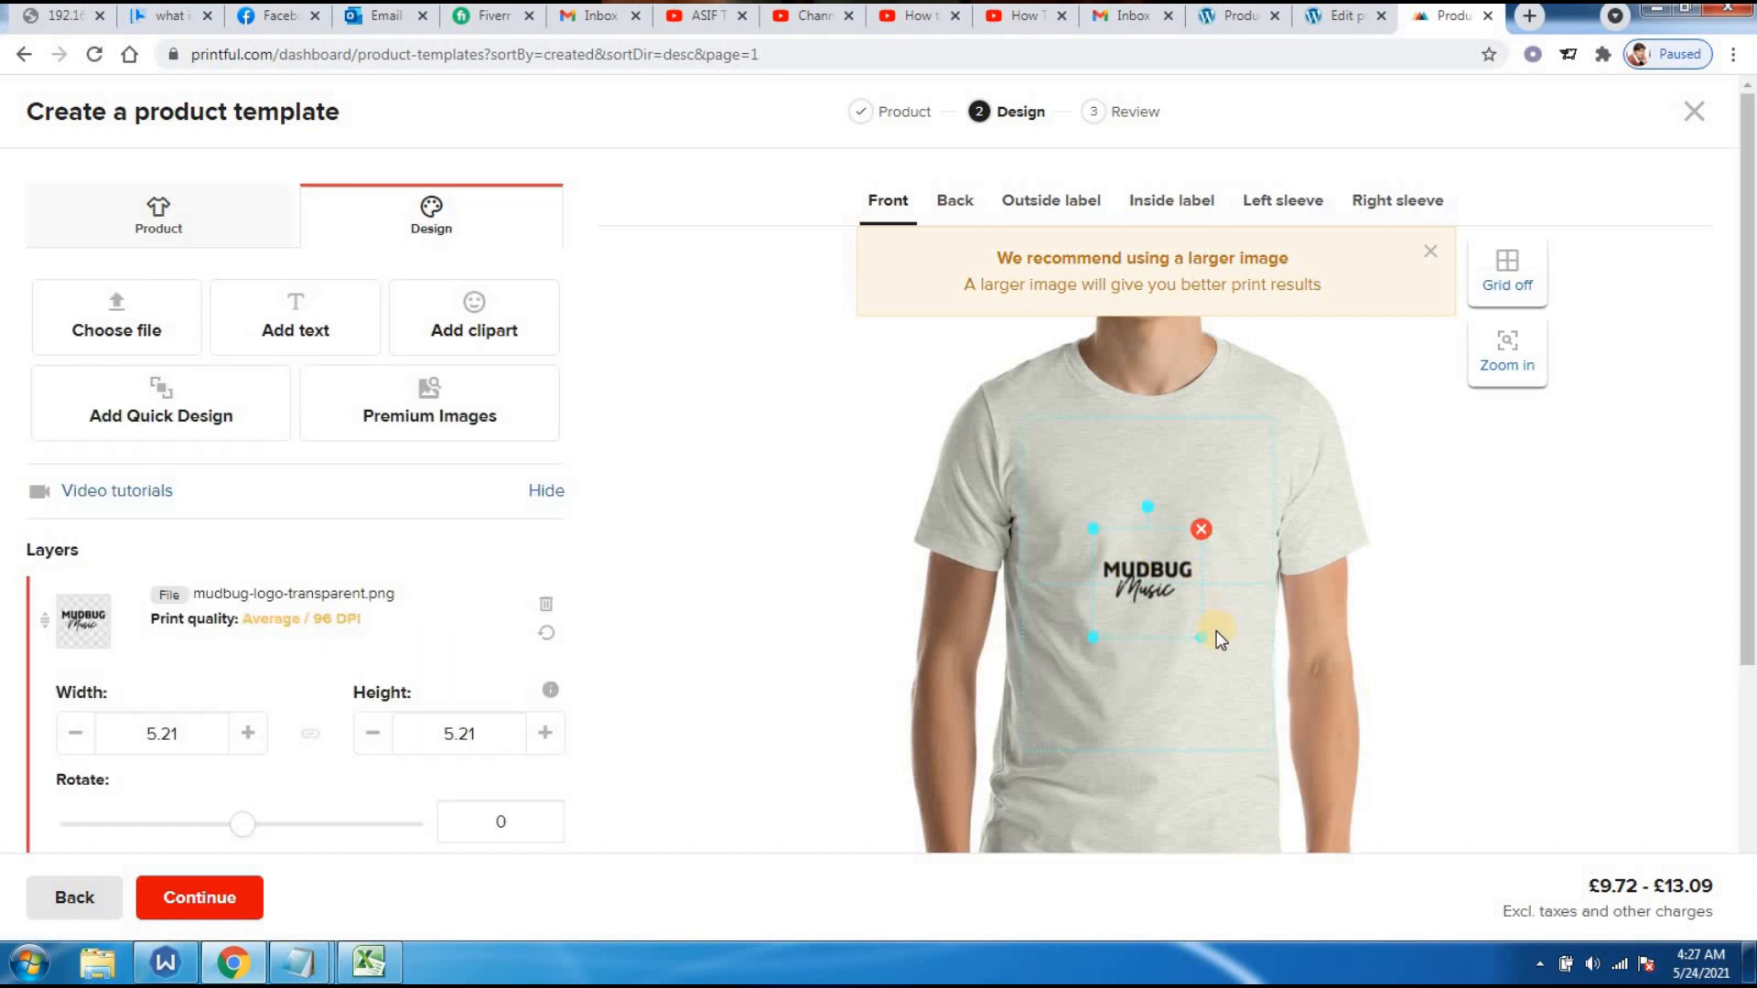
{"action": "left_click_drag", "start_coordinate": [1201, 635], "coordinate": [1296, 658]}
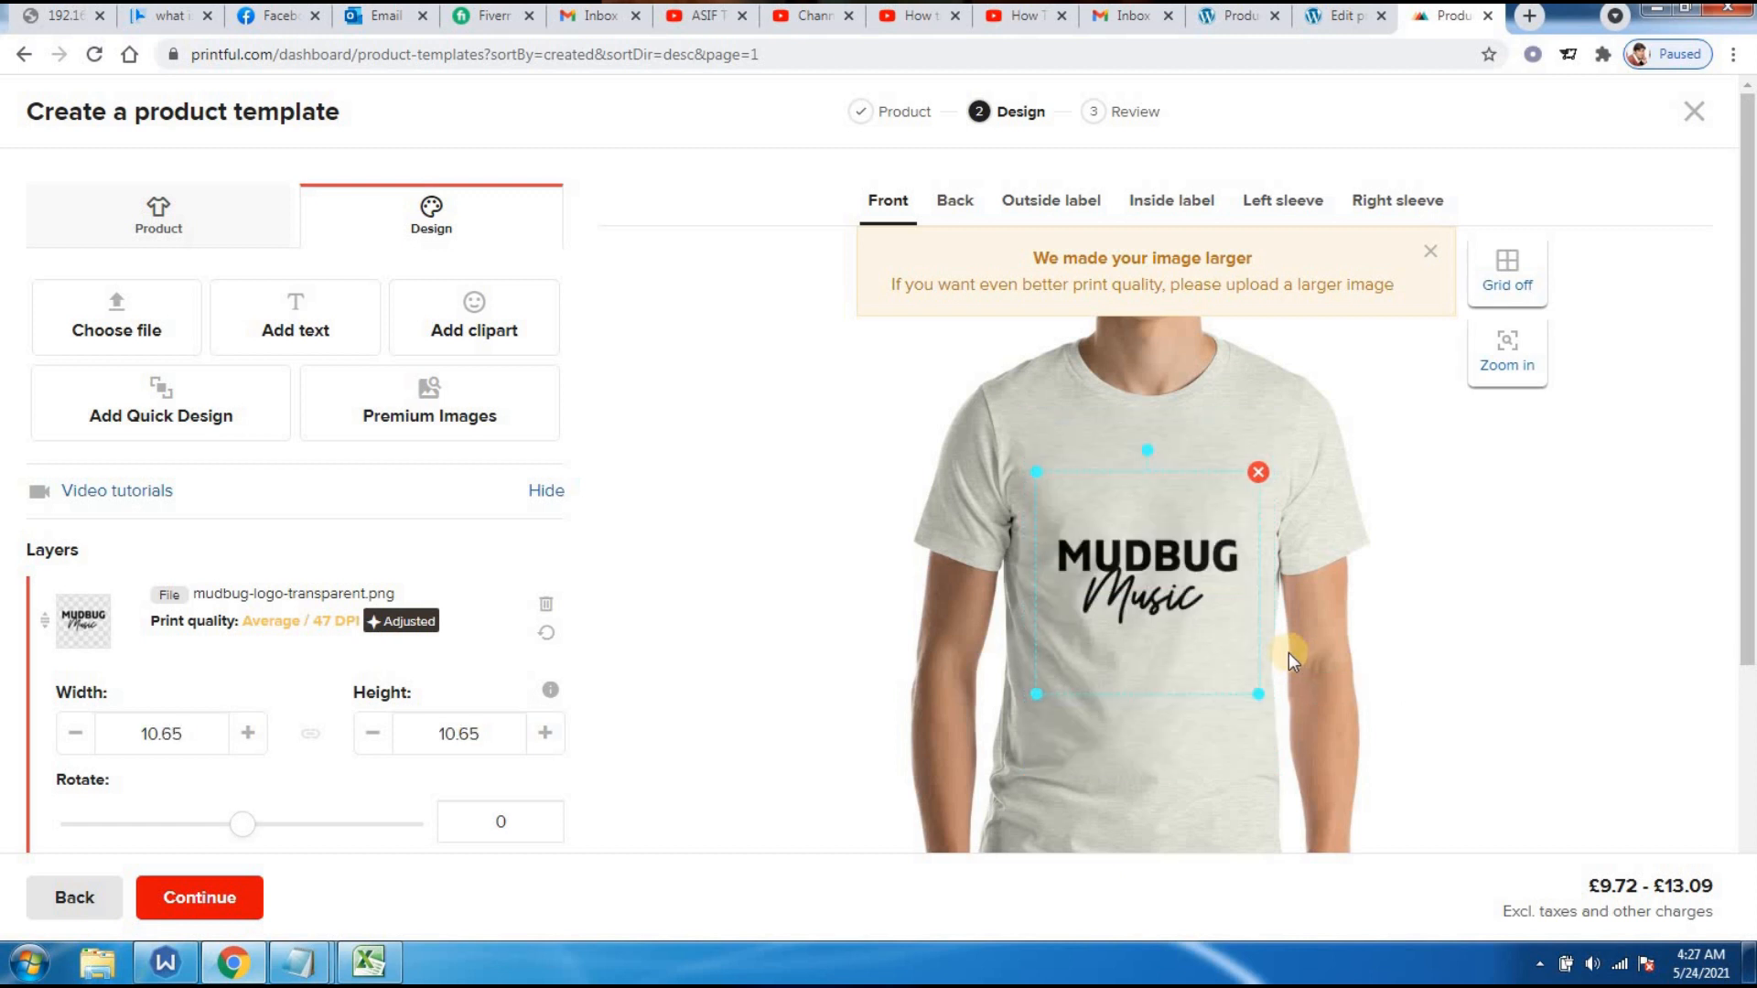
{"action": "left_click", "coordinate": [1118, 584]}
{"action": "mouse_move", "coordinate": [1260, 699]}
{"action": "left_mouse_down"}
{"action": "mouse_move", "coordinate": [1282, 703]}
{"action": "mouse_move", "coordinate": [1260, 696]}
{"action": "left_mouse_up"}
{"action": "left_click", "coordinate": [1350, 643]}
{"action": "left_click_drag", "start_coordinate": [1749, 523], "coordinate": [1749, 760]}
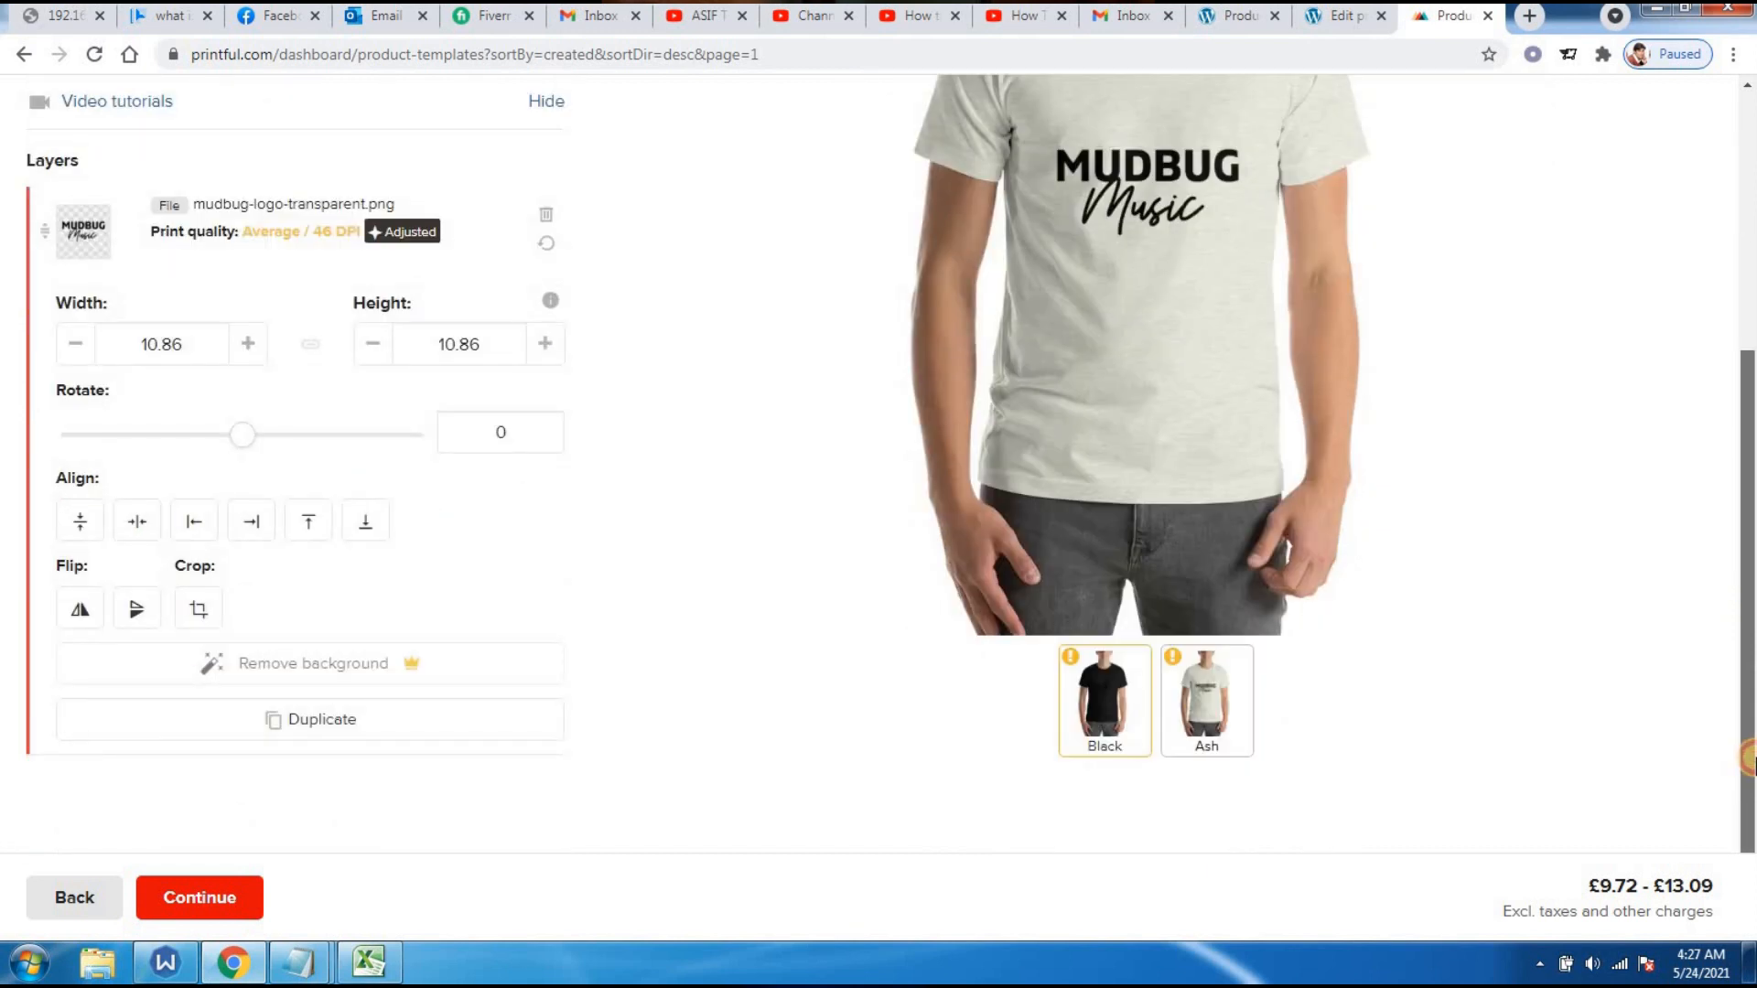
{"action": "left_click_drag", "start_coordinate": [1749, 758], "coordinate": [1751, 645]}
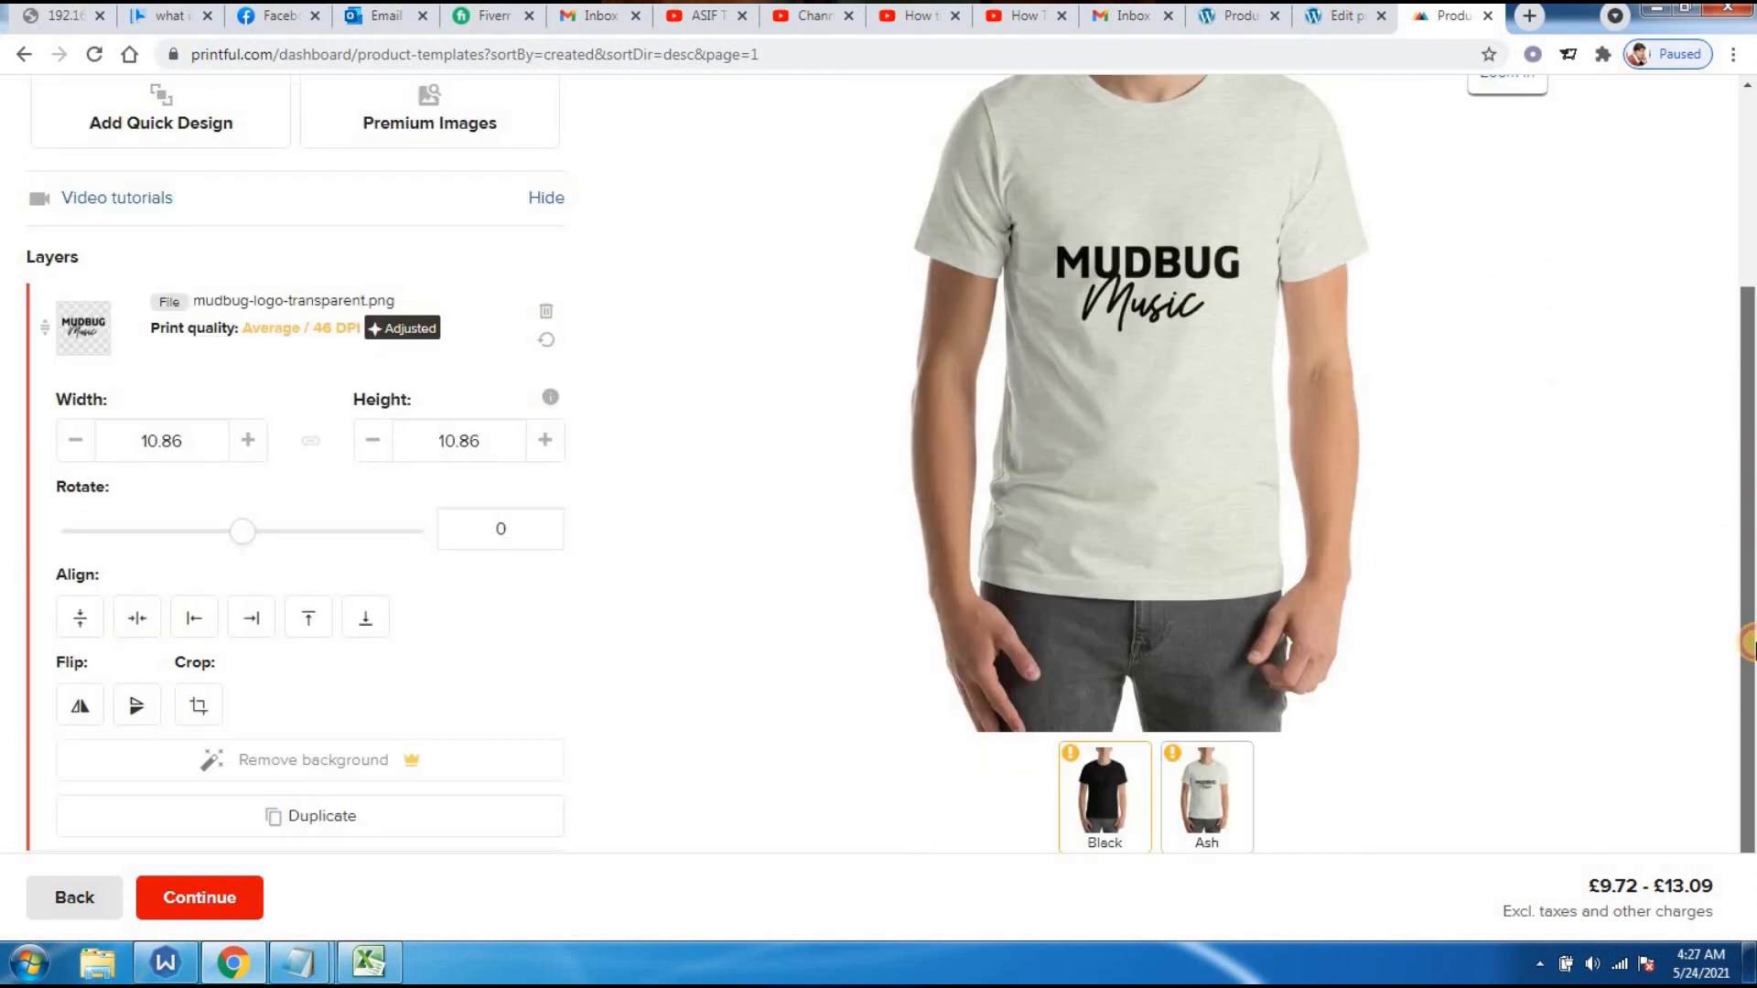
{"action": "scroll", "coordinate": [1749, 474], "scroll_direction": "up", "scroll_amount": 3}
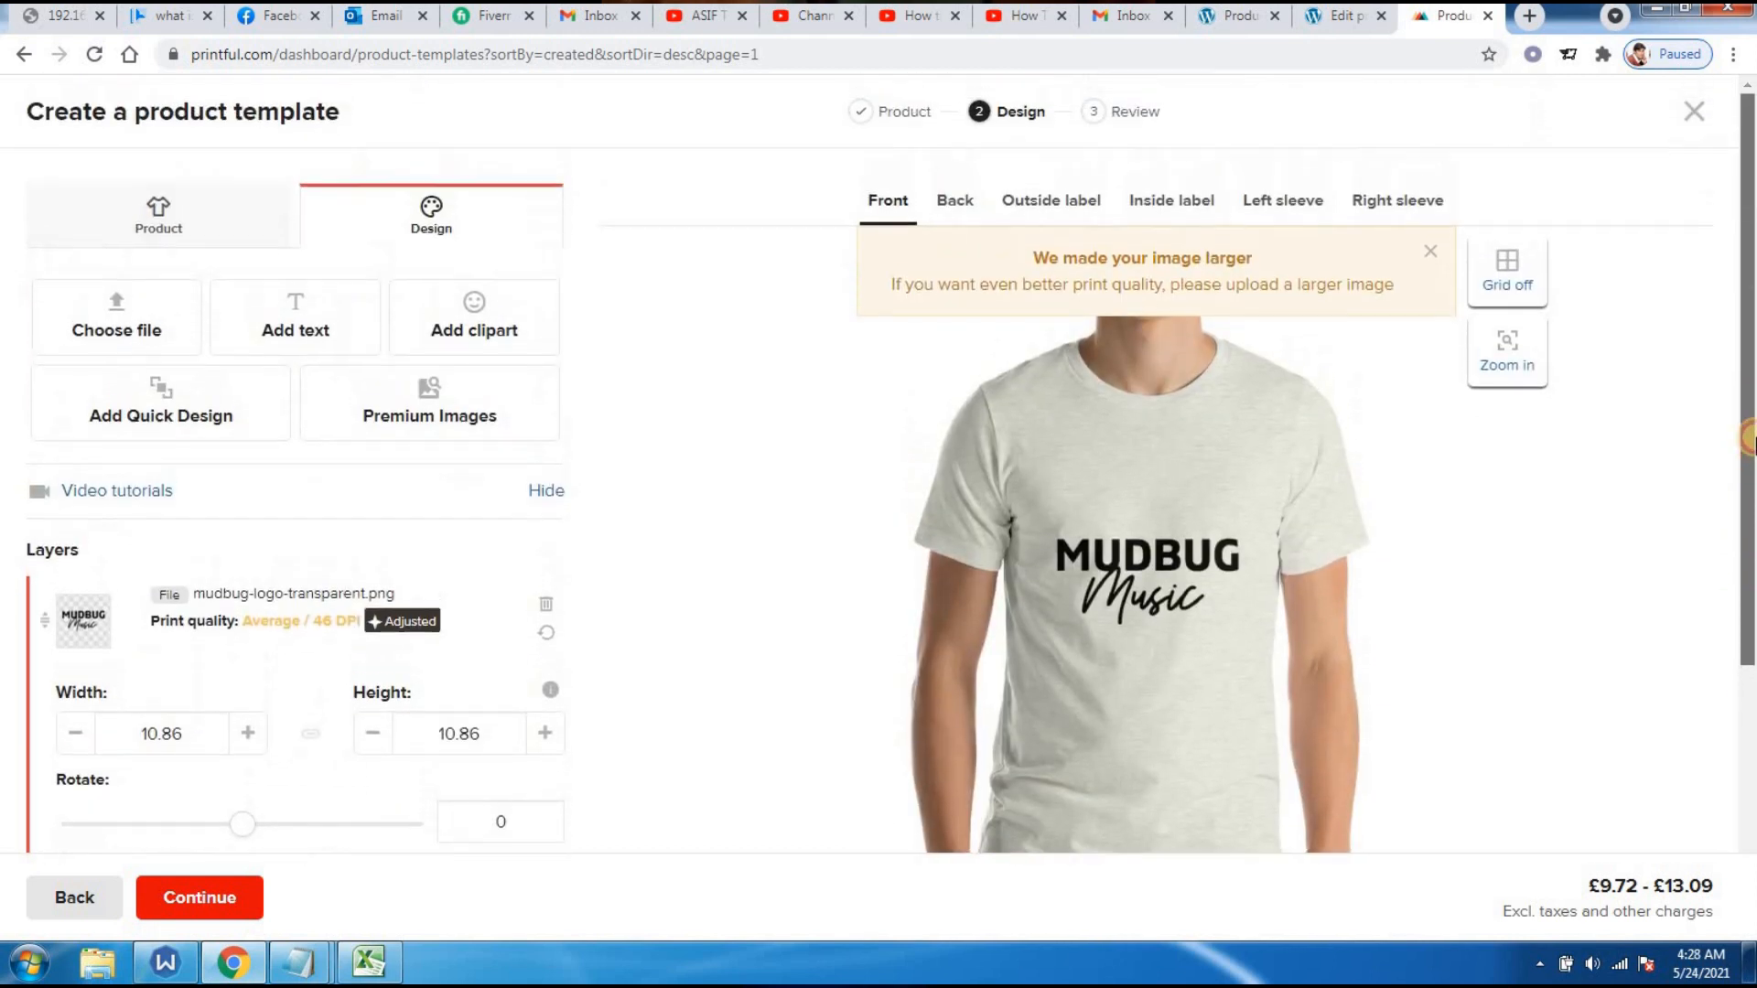
{"action": "left_click_drag", "start_coordinate": [1747, 379], "coordinate": [1749, 727]}
{"action": "mouse_move", "coordinate": [1132, 741]}
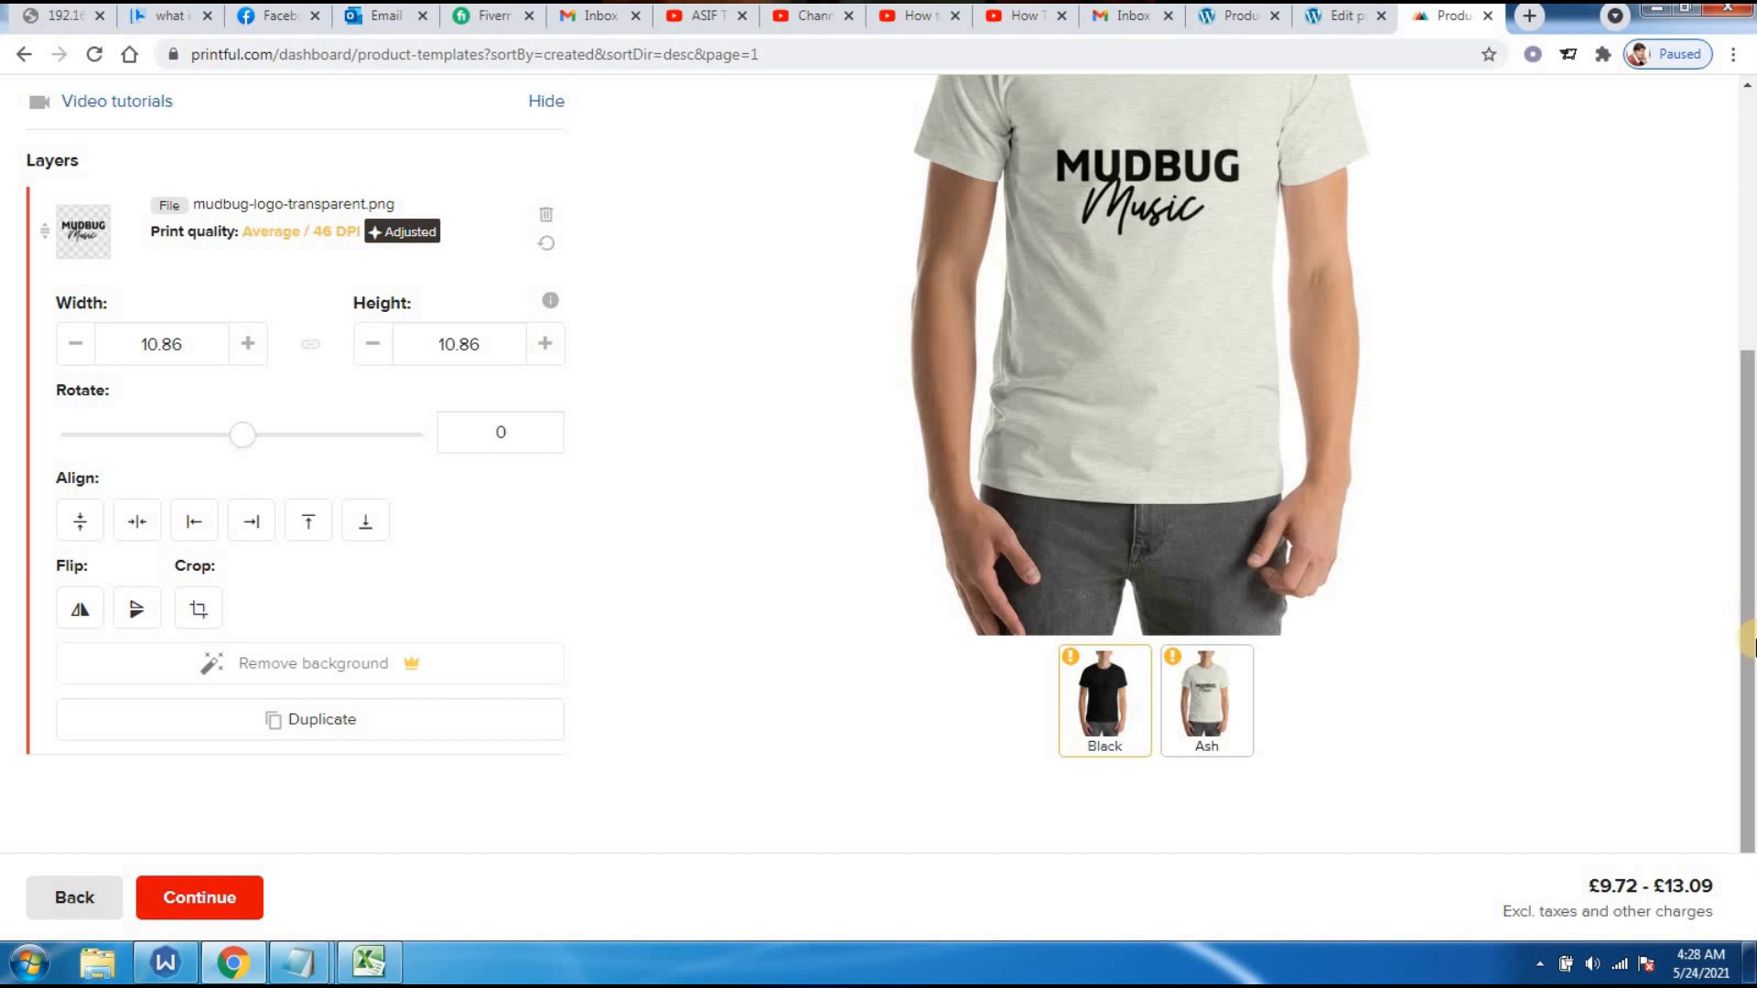
{"action": "left_click_drag", "start_coordinate": [1749, 640], "coordinate": [1749, 484]}
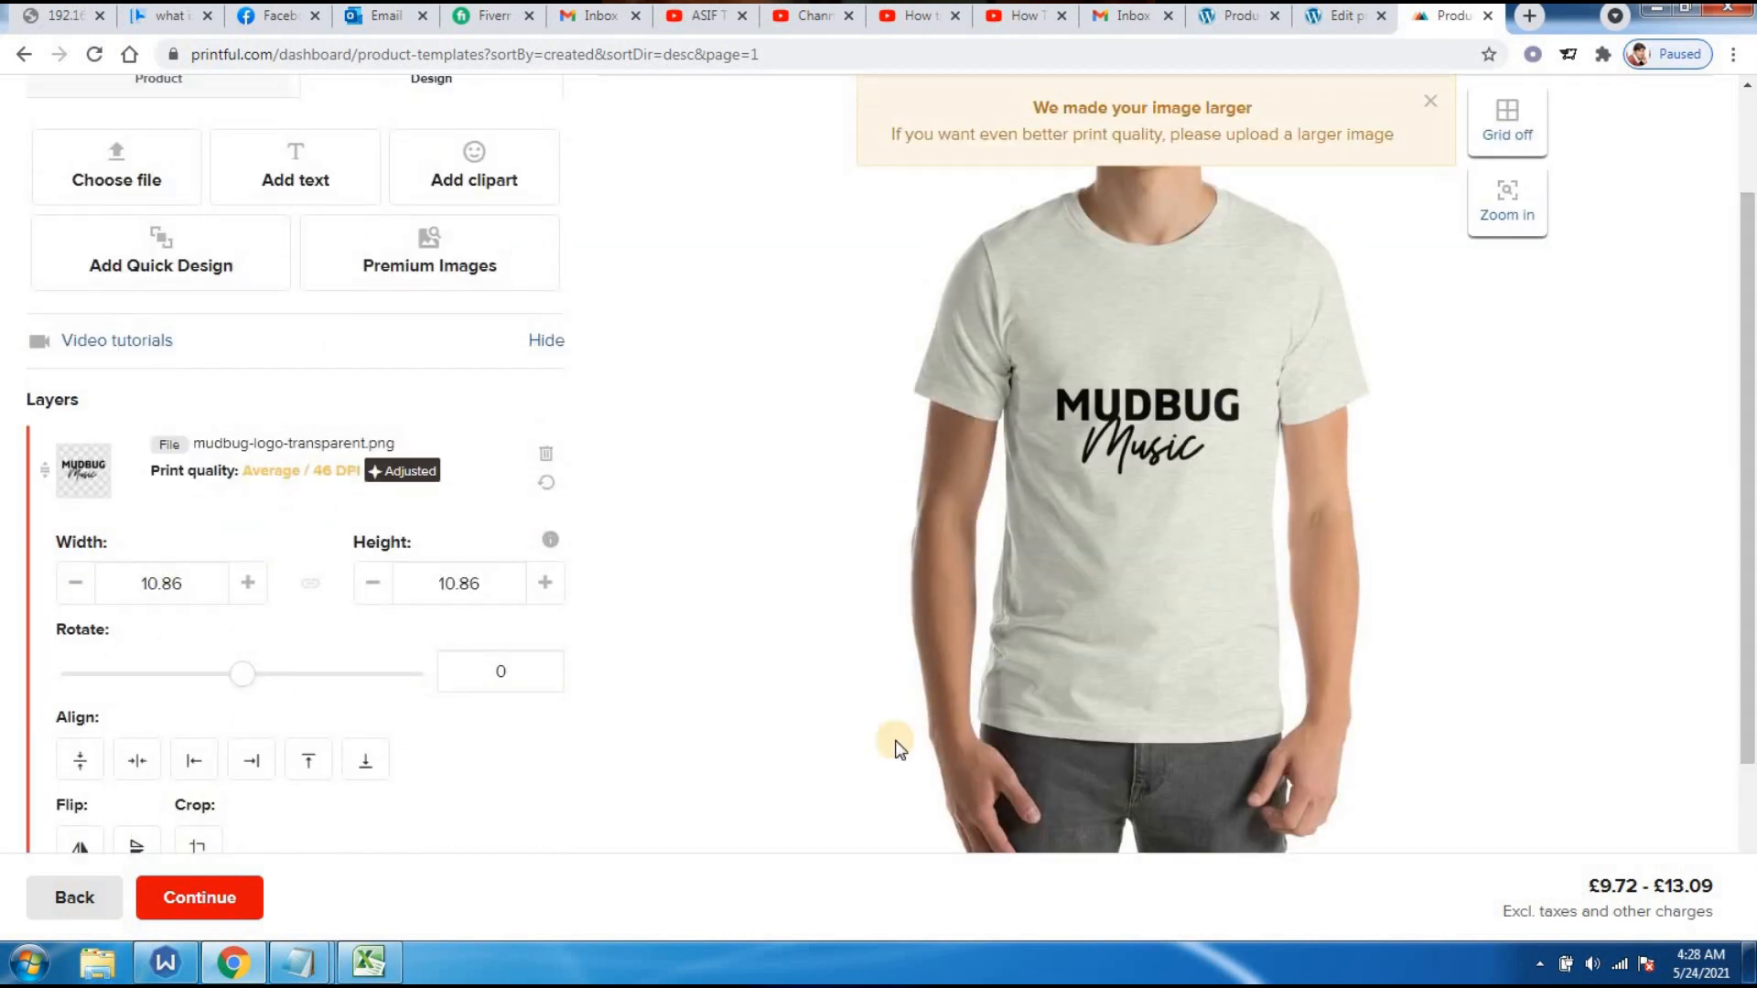
{"action": "left_click", "coordinate": [195, 899]}
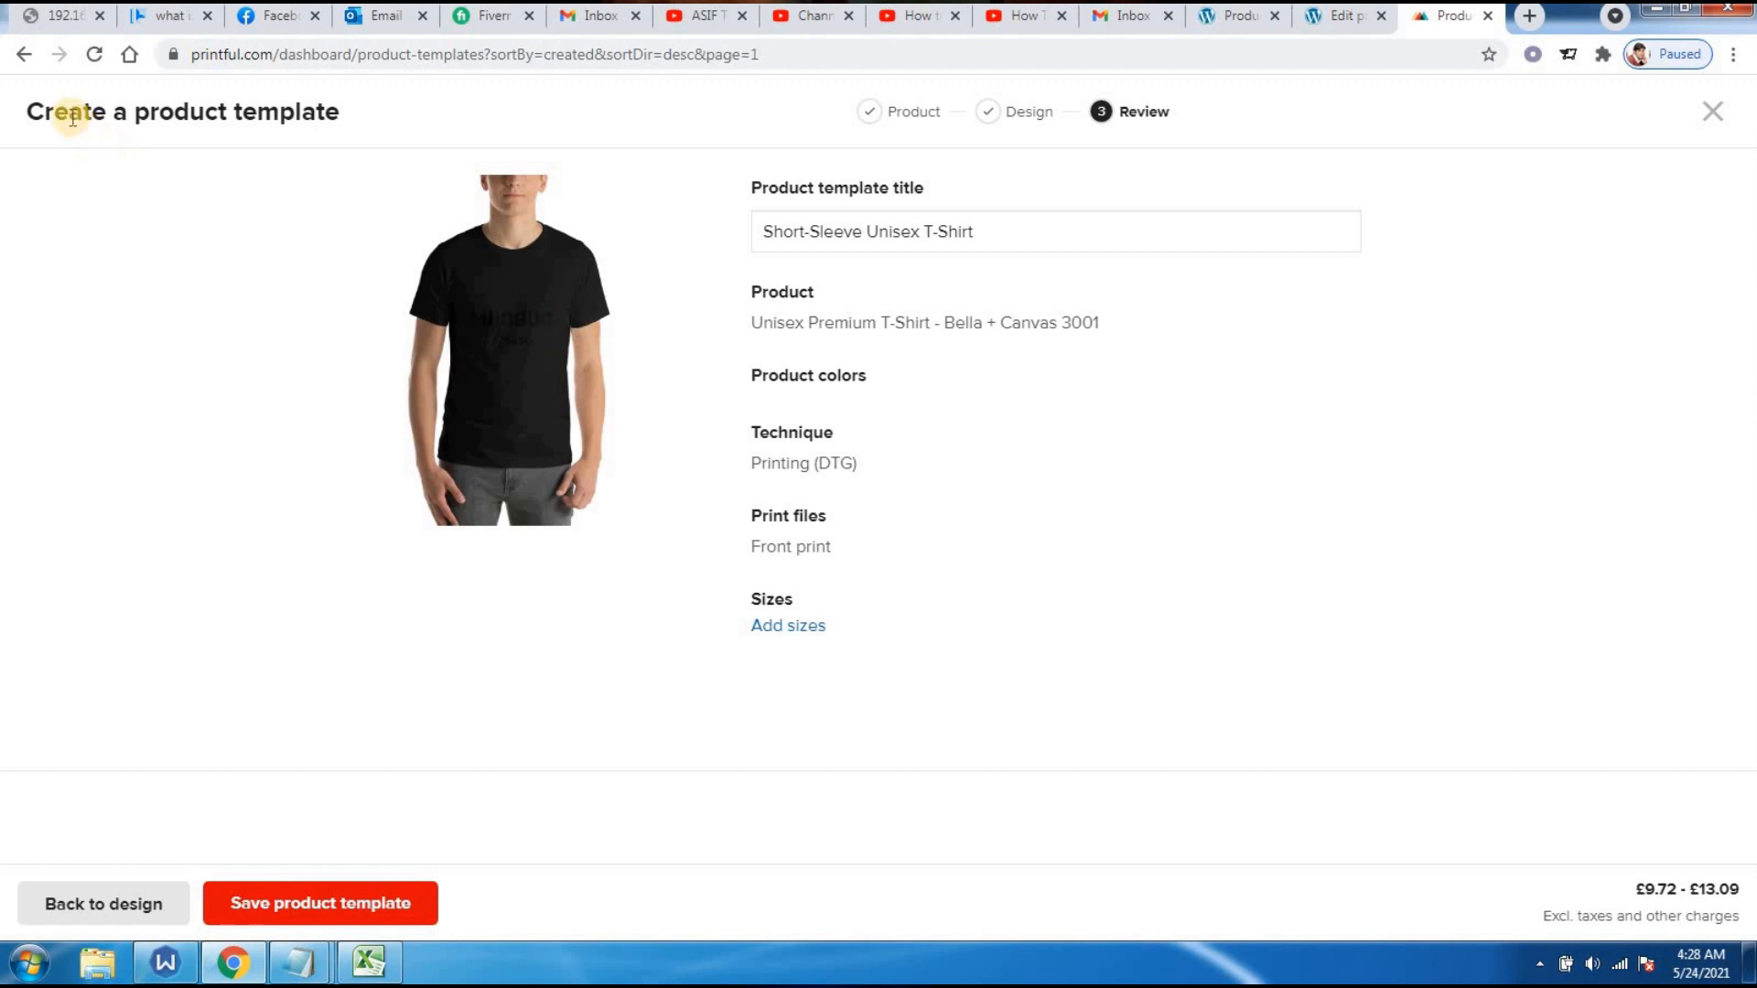
{"action": "left_click", "coordinate": [103, 903]}
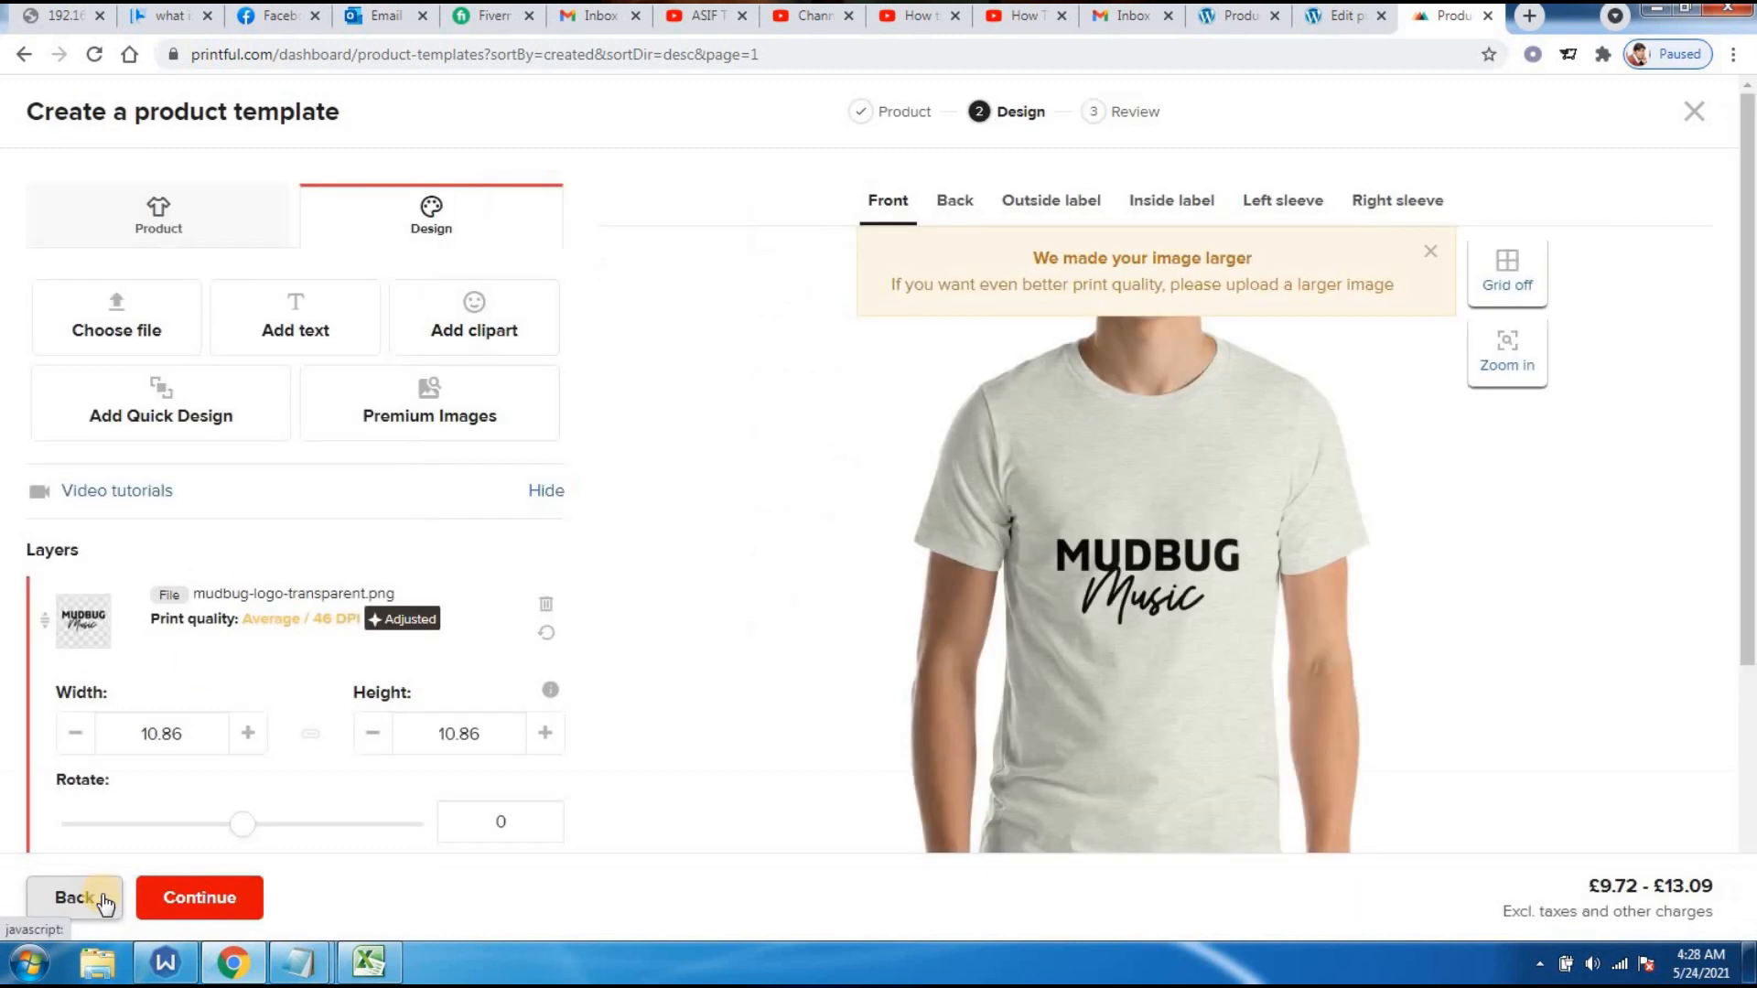
- Untick Black so only Ash remains, then continue to Review and show sizes
{"action": "left_click", "coordinate": [158, 229]}
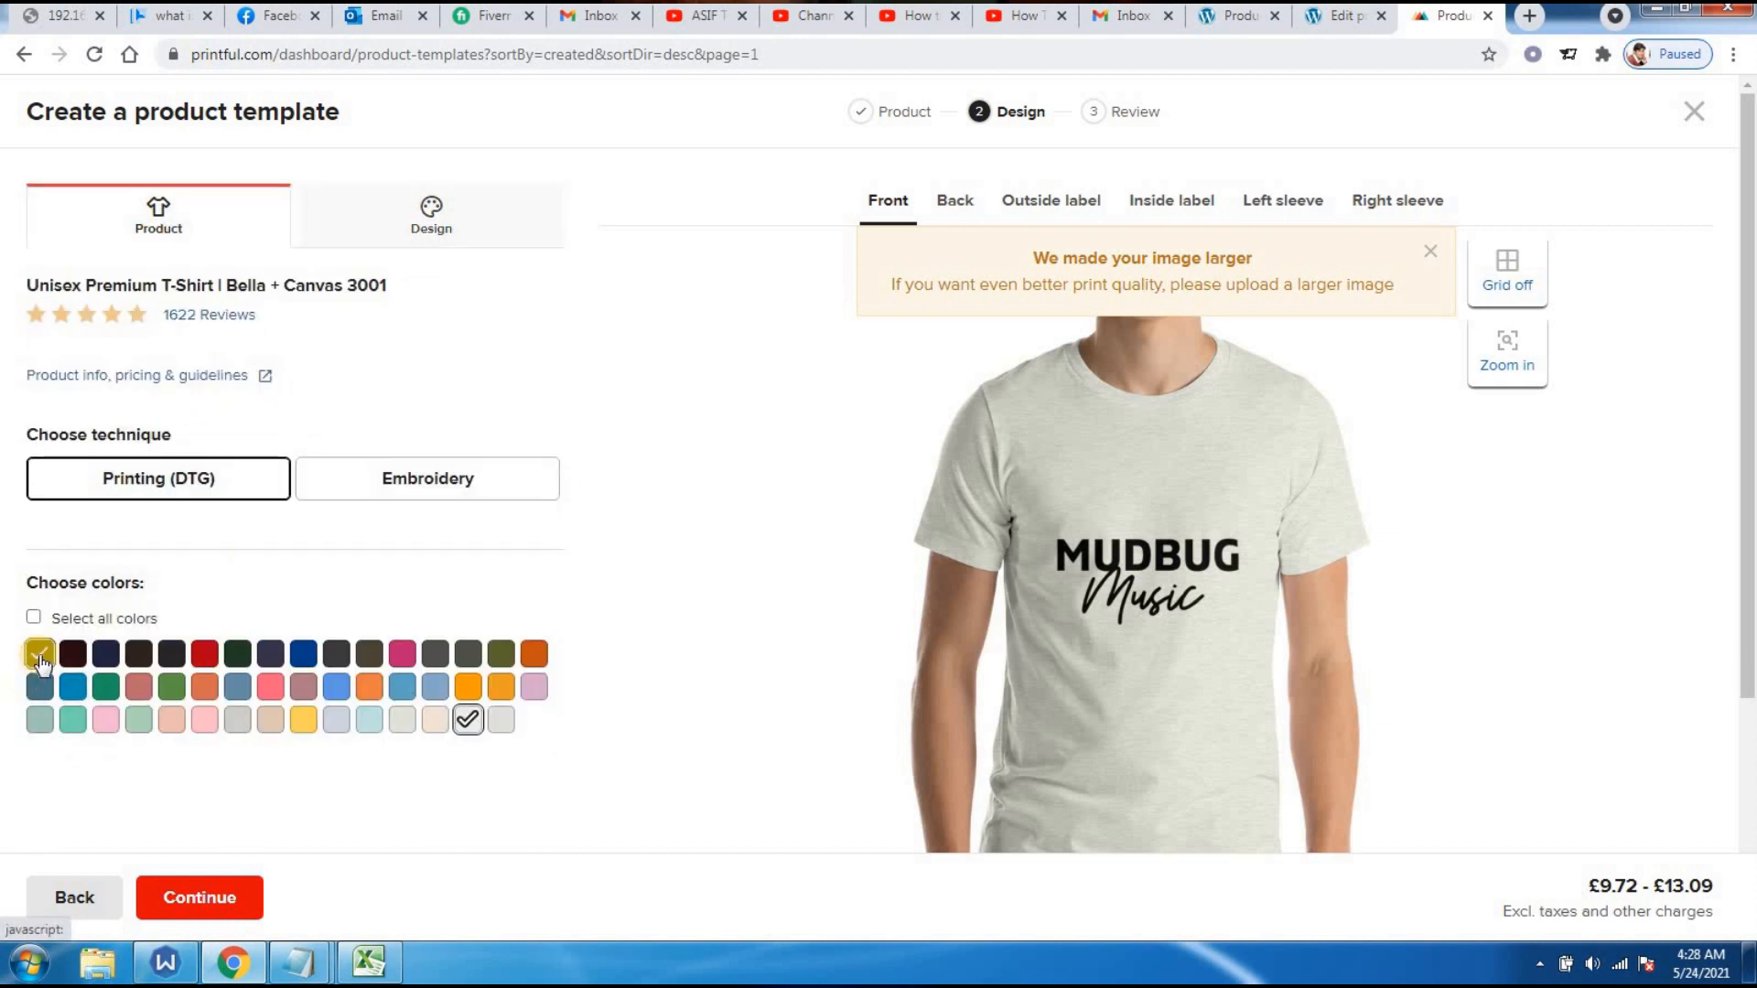
{"action": "left_click", "coordinate": [40, 653]}
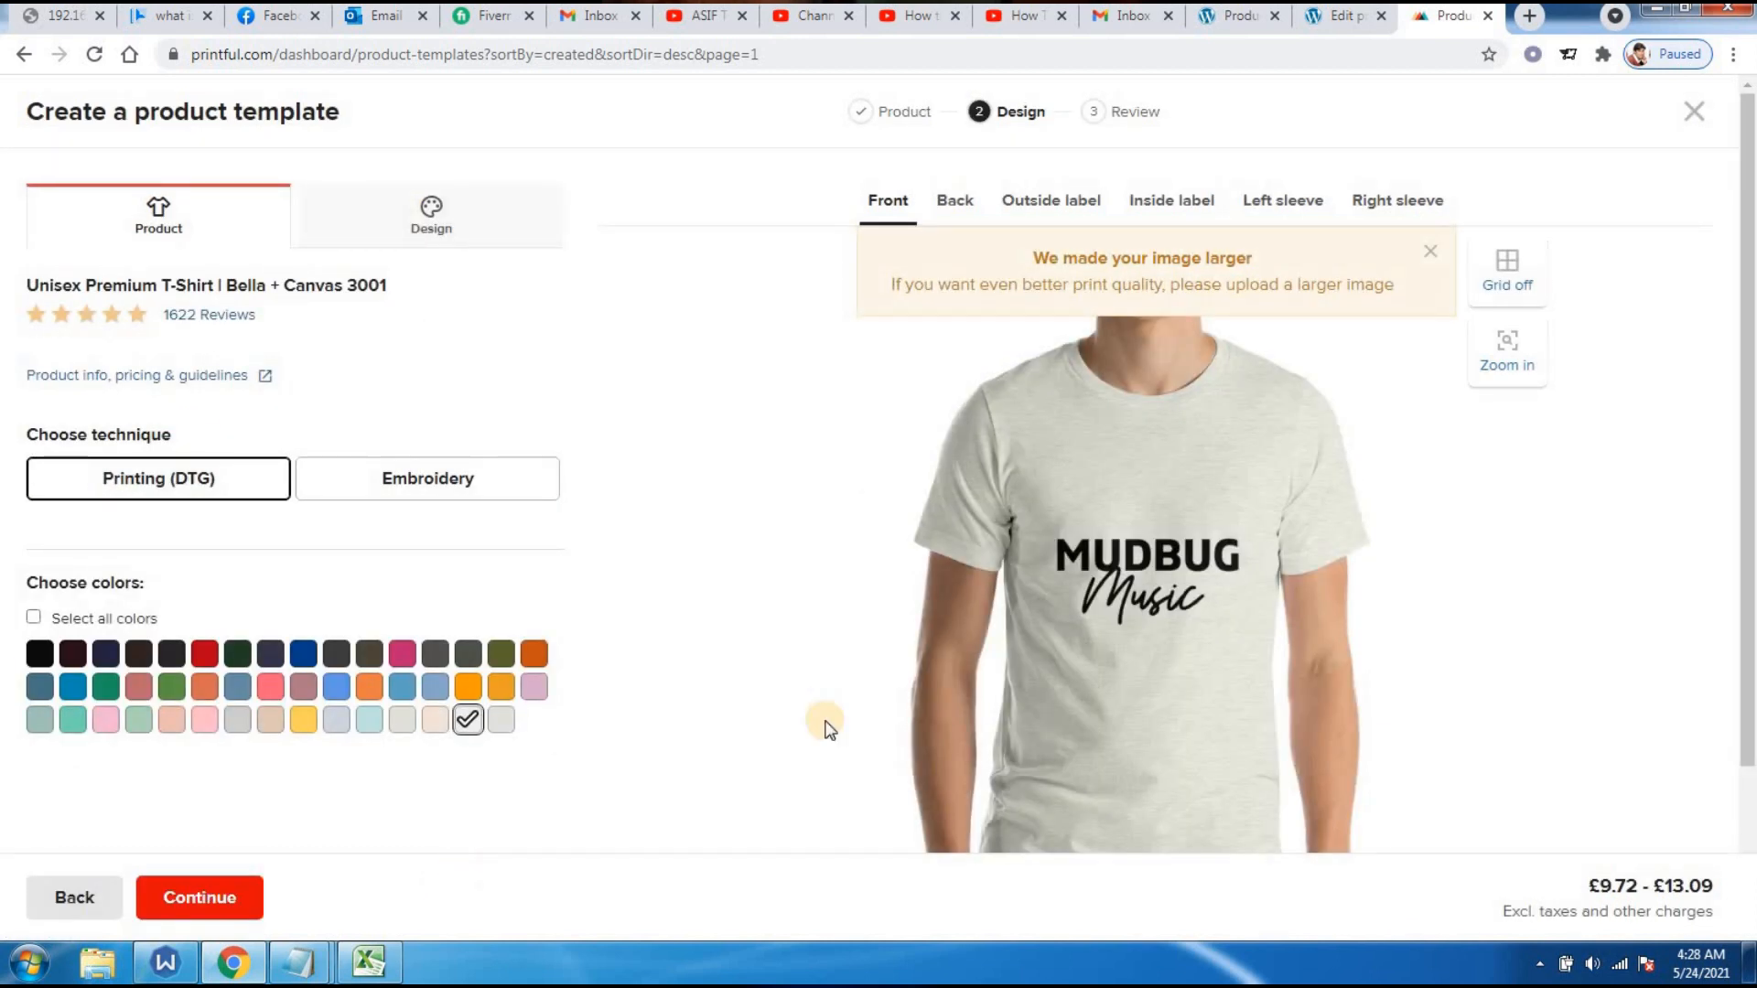
{"action": "left_click", "coordinate": [229, 906]}
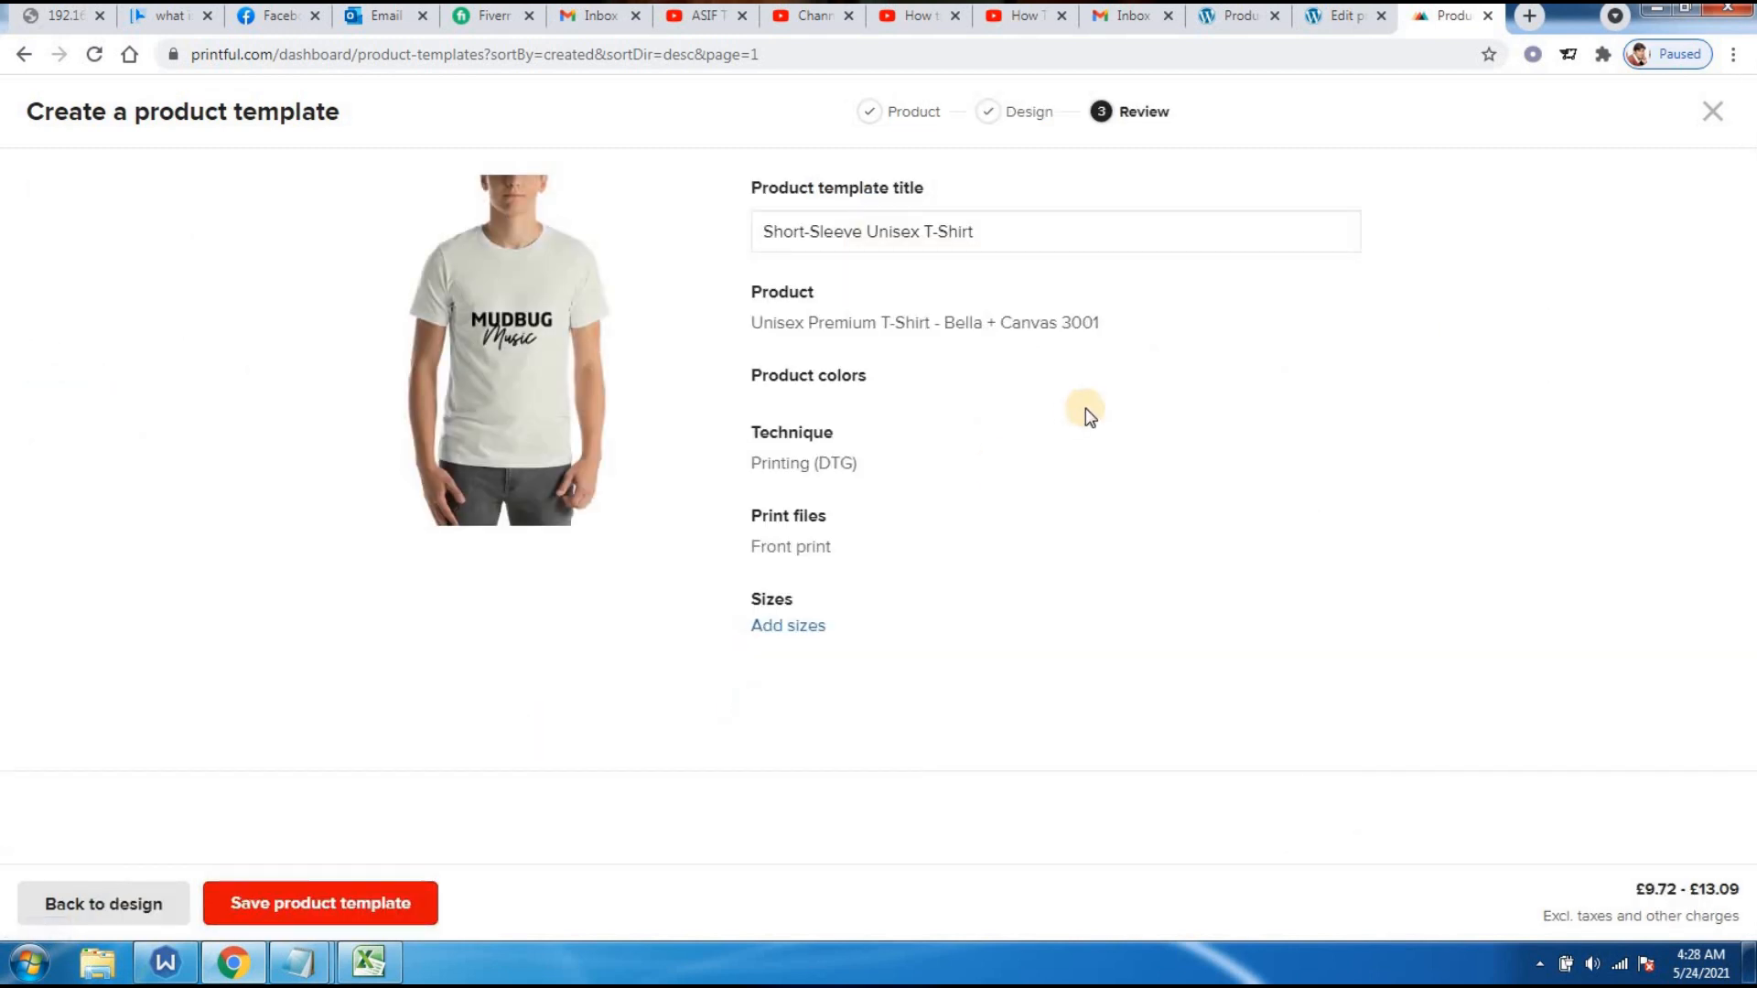
{"action": "left_click", "coordinate": [799, 628]}
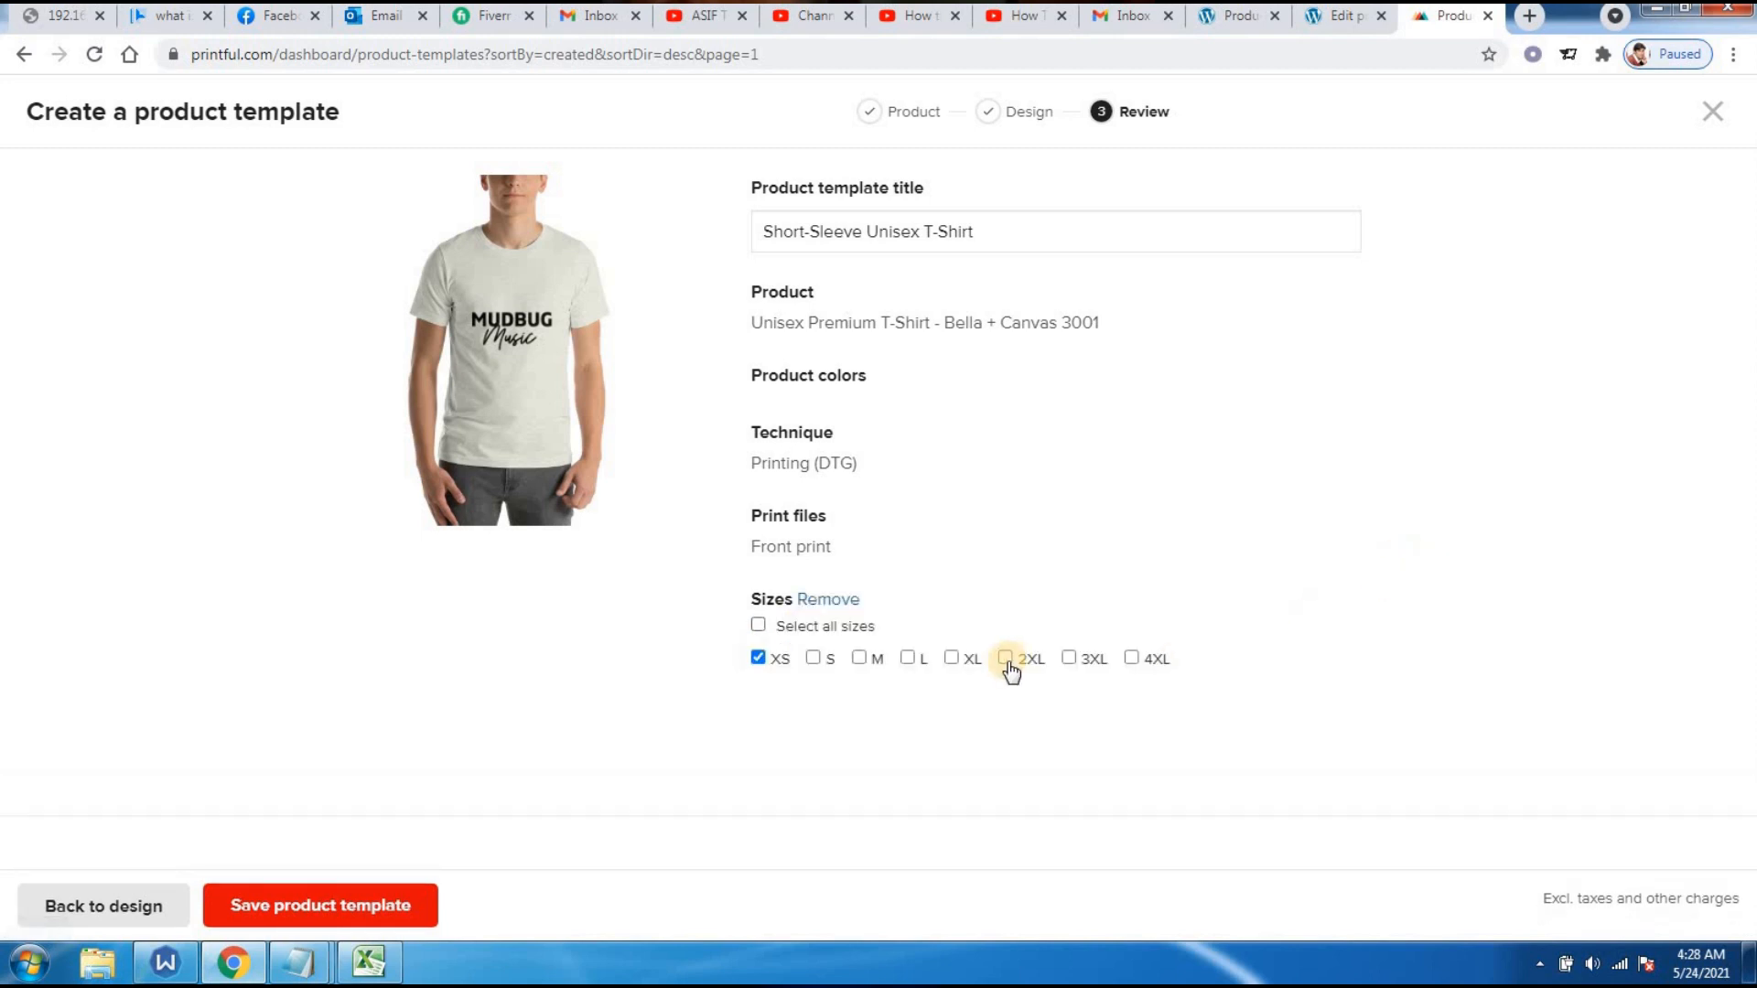
- Select every size from XS to 4XL and save the T-shirt template
{"action": "left_click", "coordinate": [758, 626]}
{"action": "left_click", "coordinate": [335, 904]}
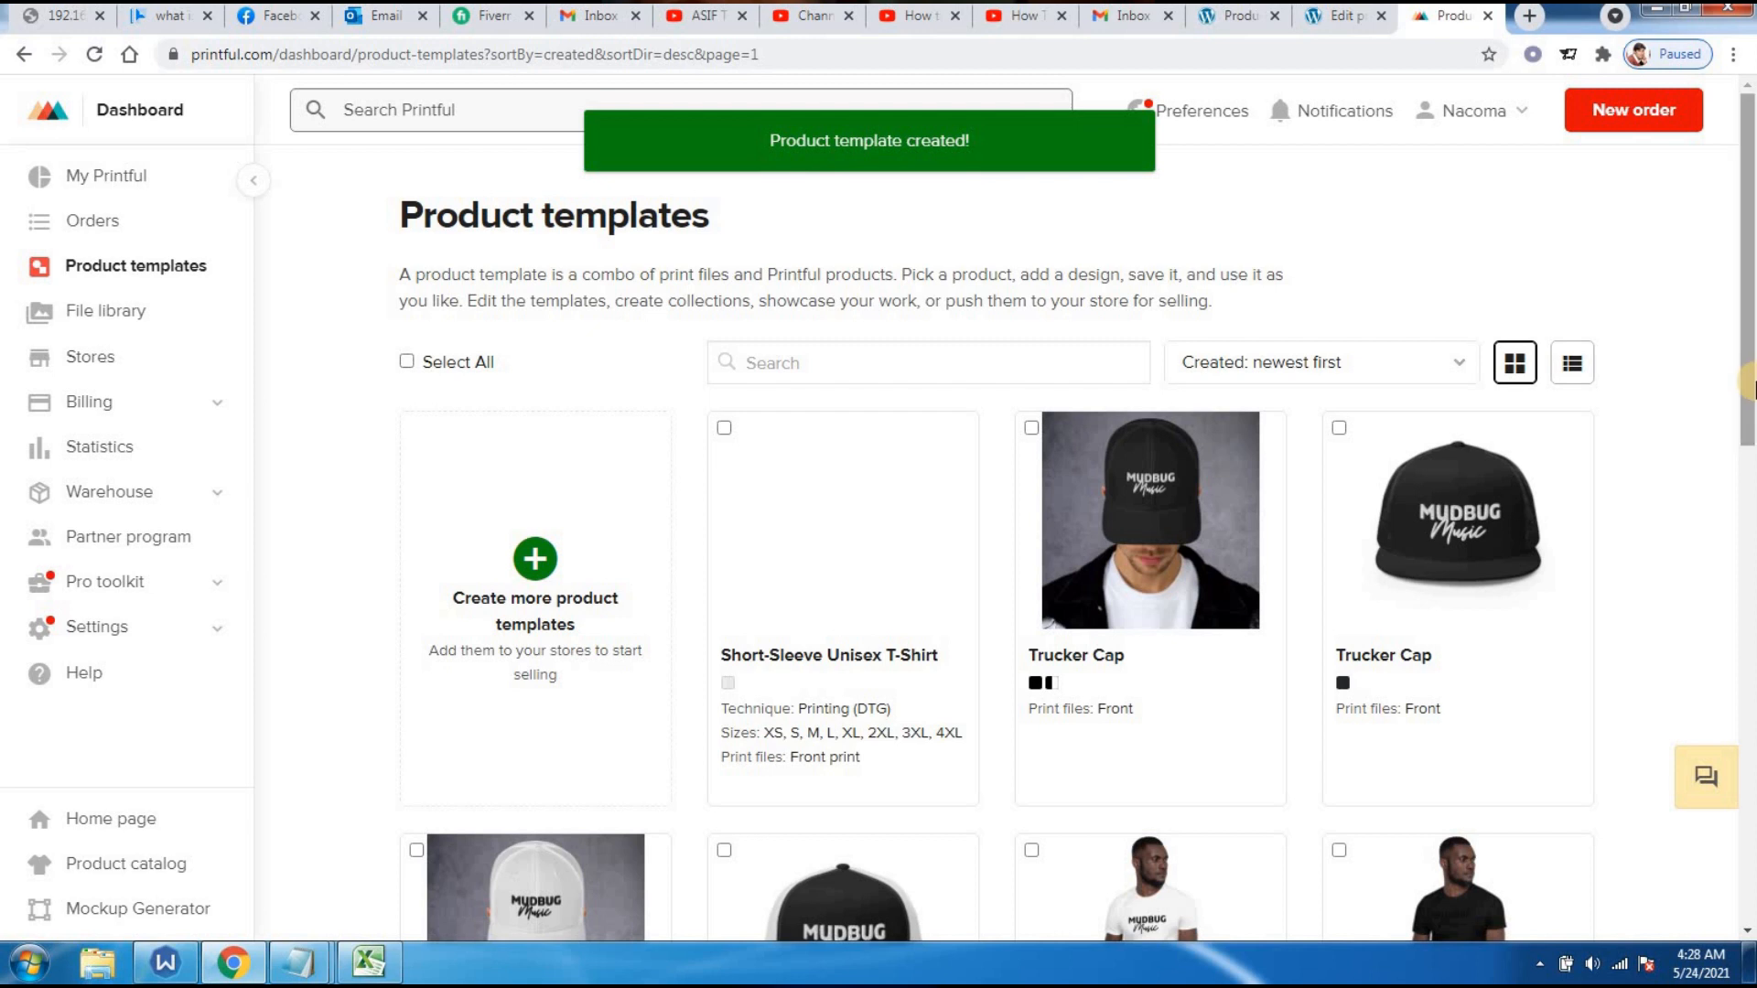
{"action": "mouse_move", "coordinate": [863, 659]}
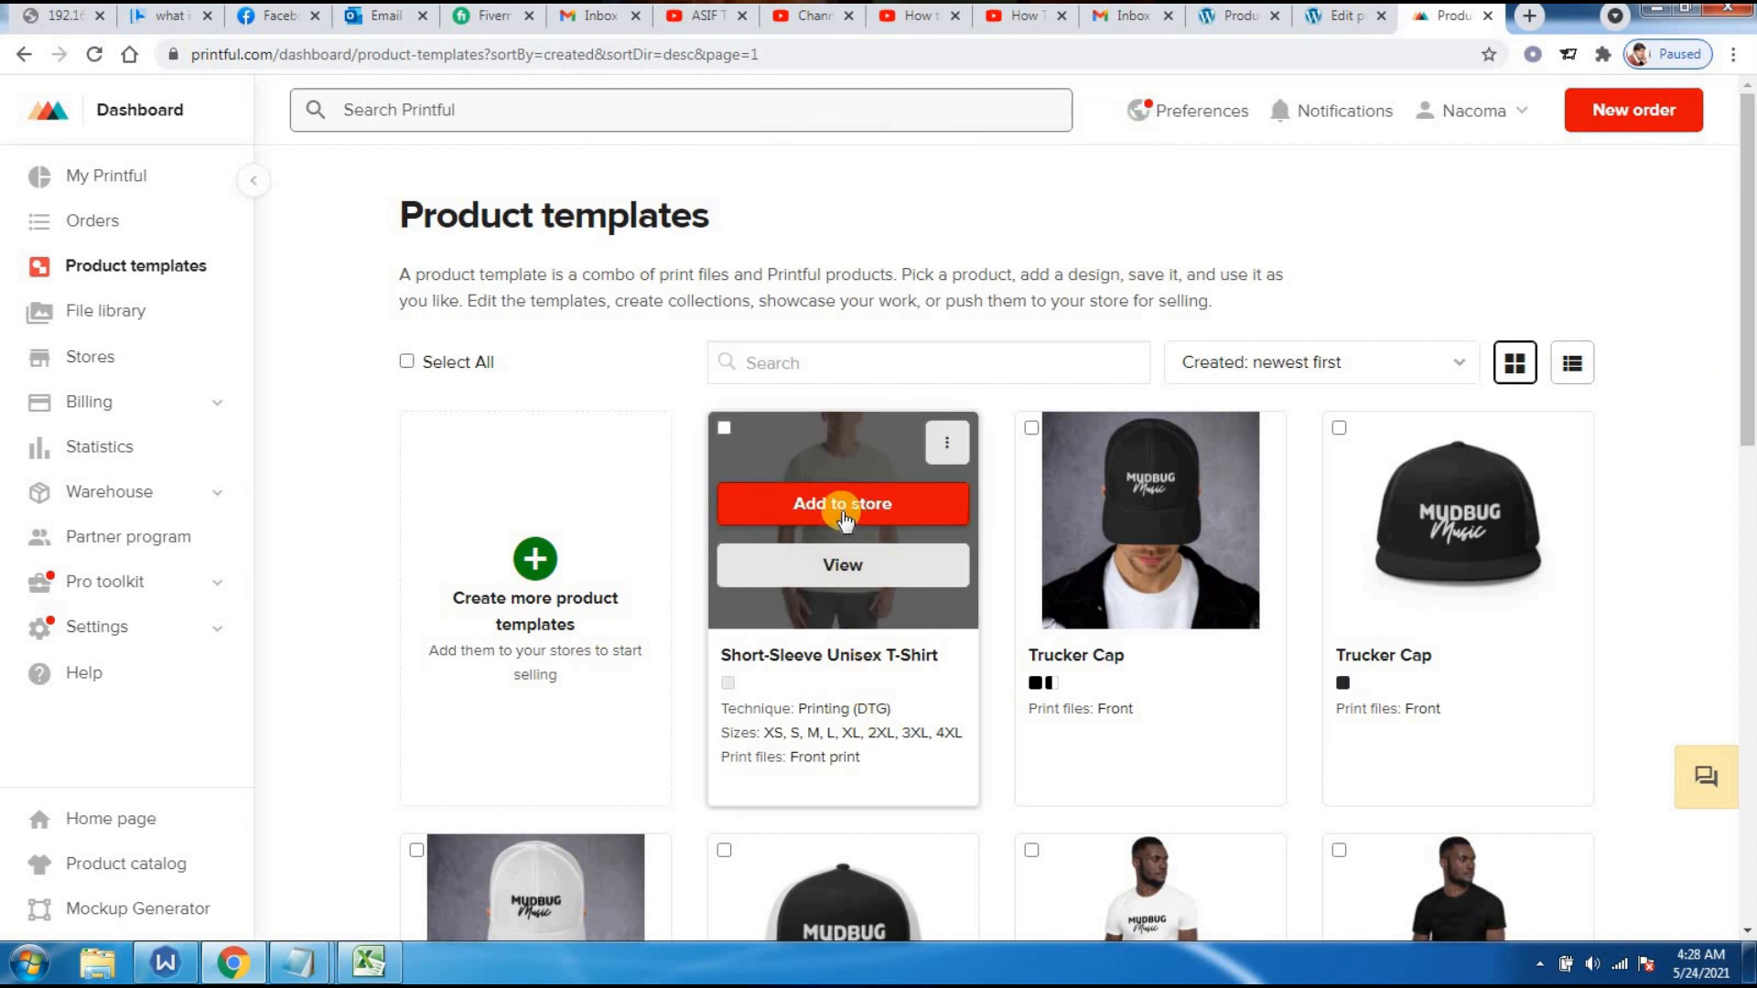
- Open the Short-Sleeve Unisex T-Shirt template and try Add to store, getting 'No store connected'
{"action": "left_click", "coordinate": [836, 572]}
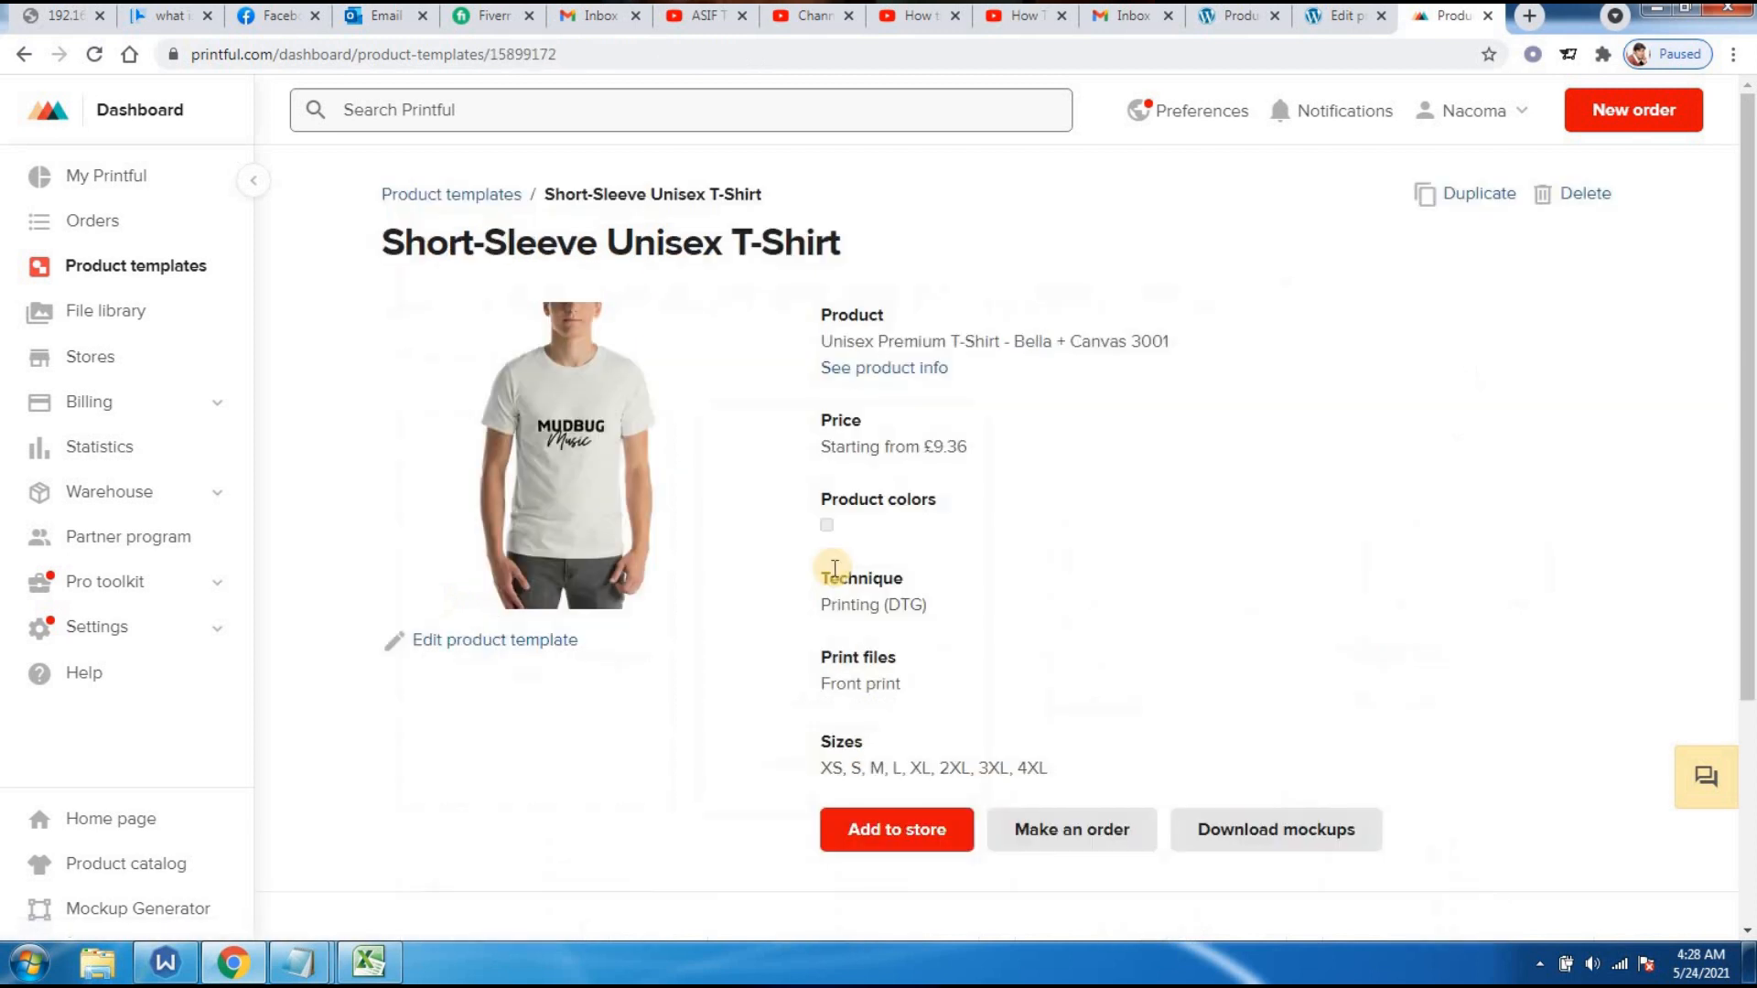
{"action": "left_click_drag", "start_coordinate": [1751, 271], "coordinate": [1751, 285]}
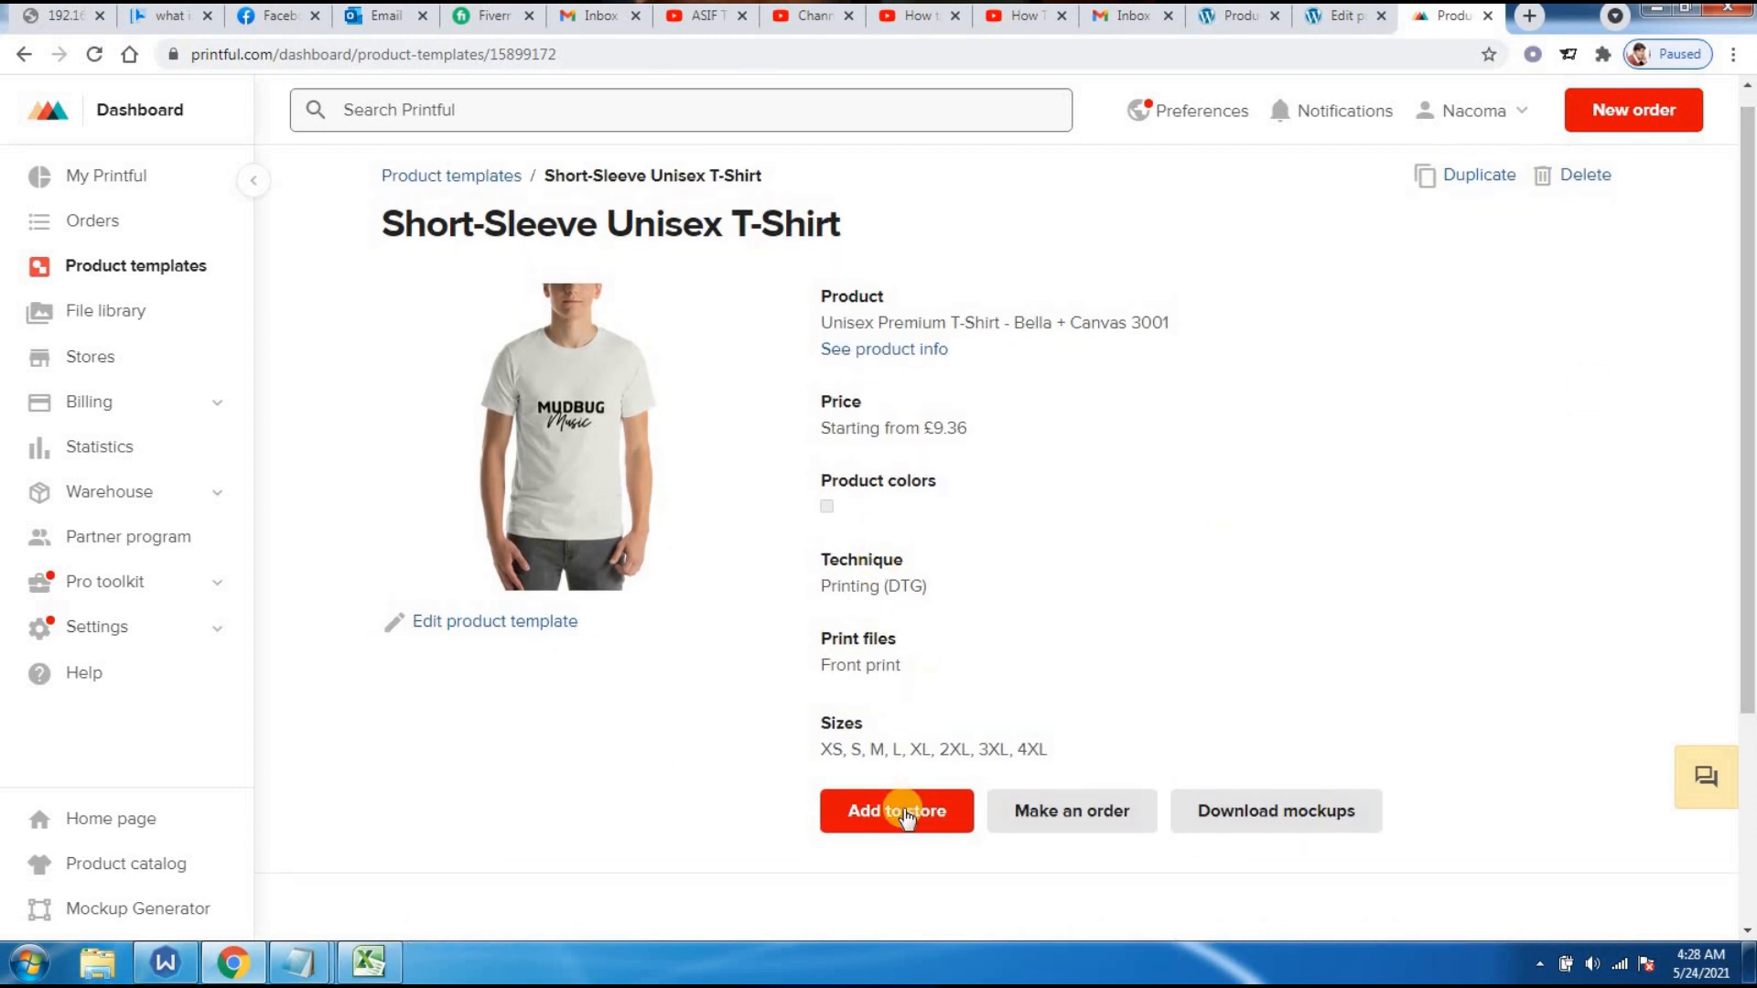
{"action": "left_click", "coordinate": [890, 814]}
{"action": "left_click", "coordinate": [888, 815]}
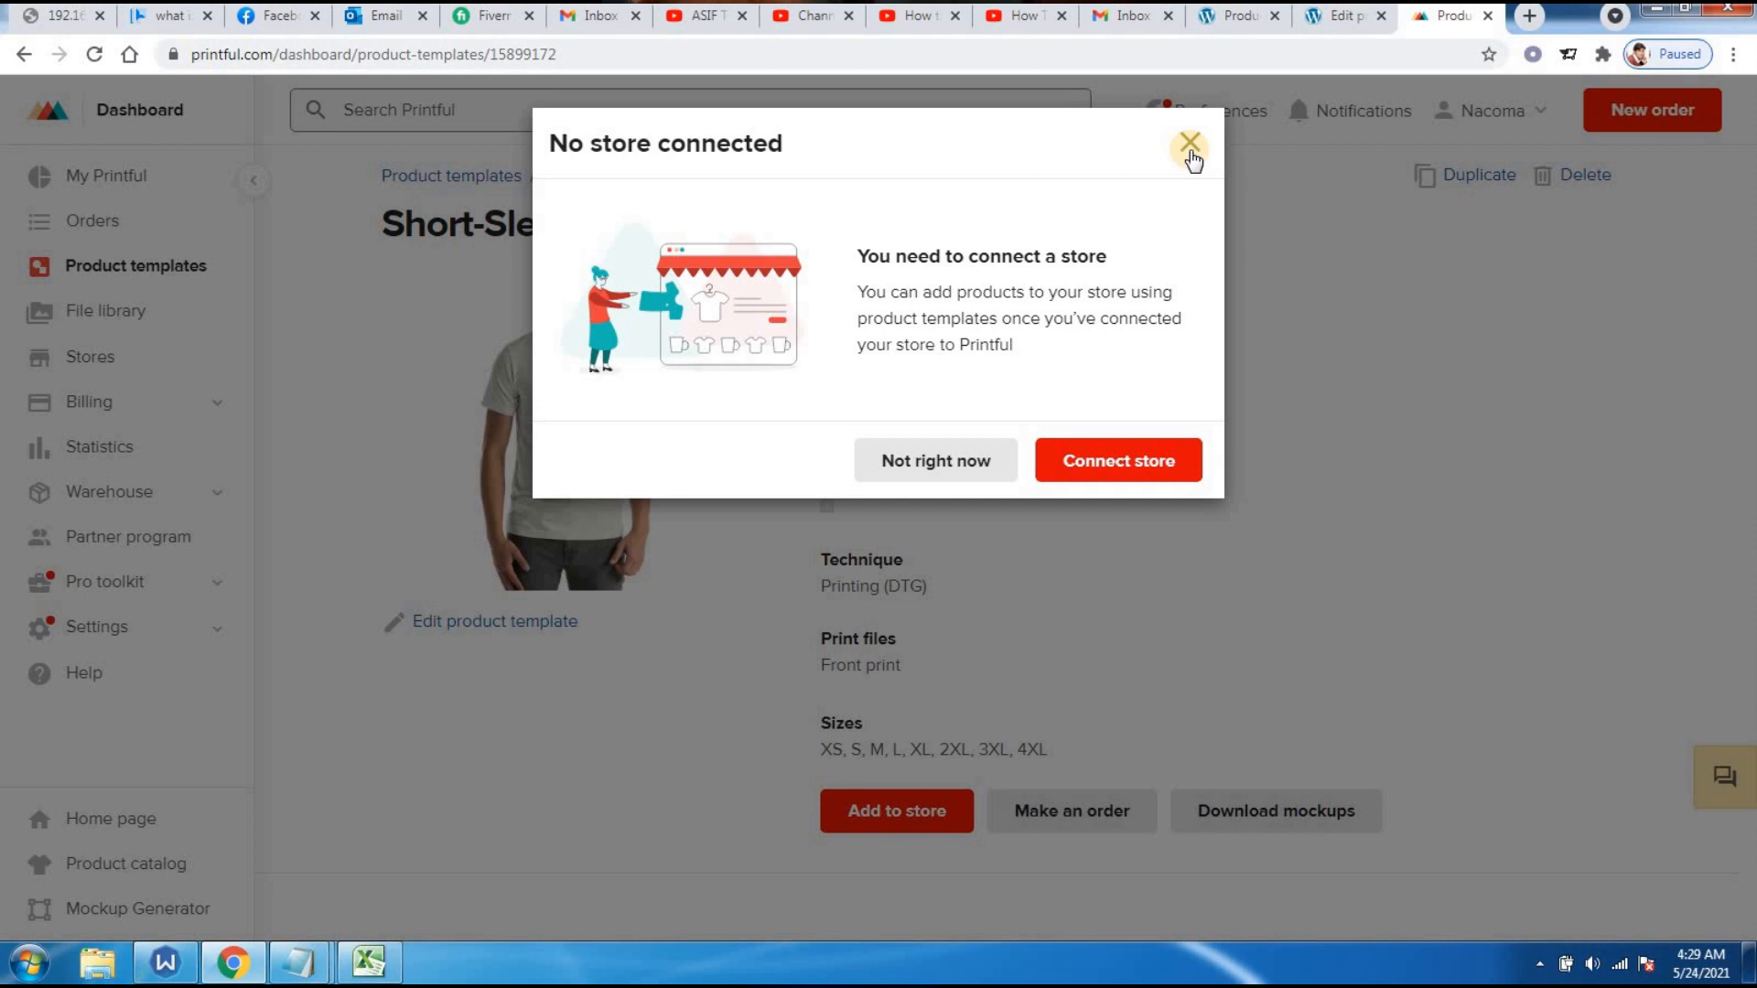
- Leave the Connect store page and reopen the Short-Sleeve Unisex T-Shirt template details
{"action": "left_click", "coordinate": [1103, 464]}
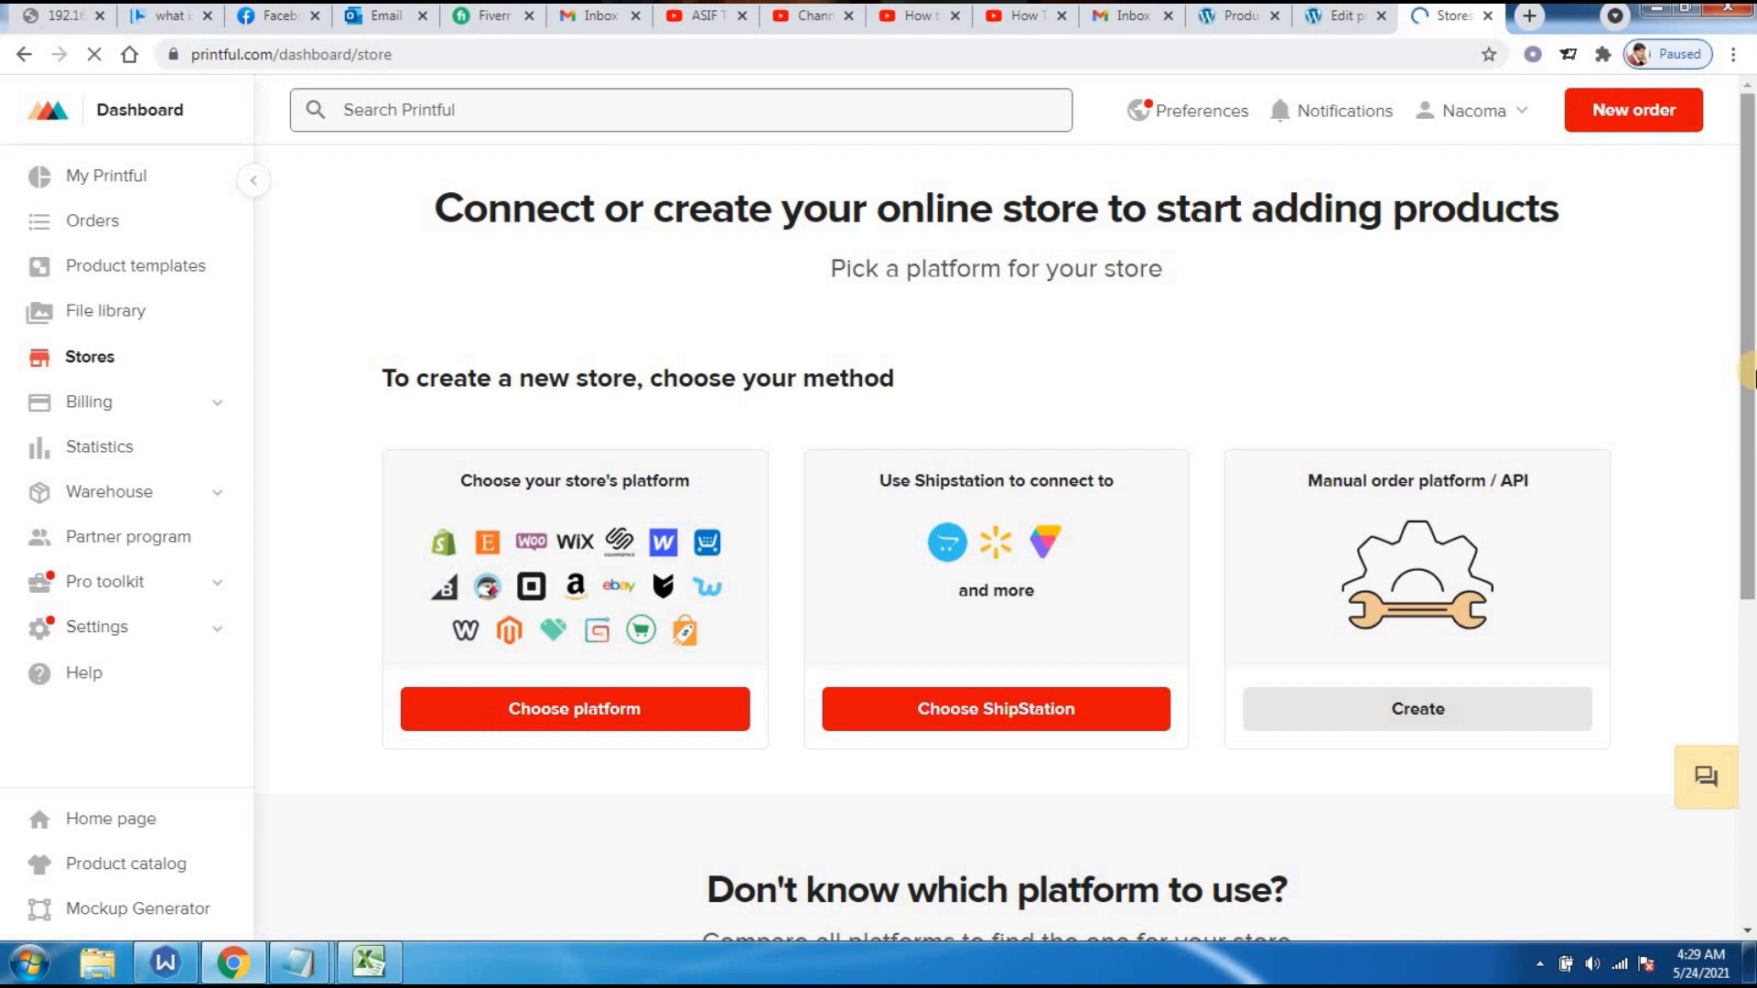
{"action": "left_click_drag", "start_coordinate": [1748, 378], "coordinate": [1750, 266]}
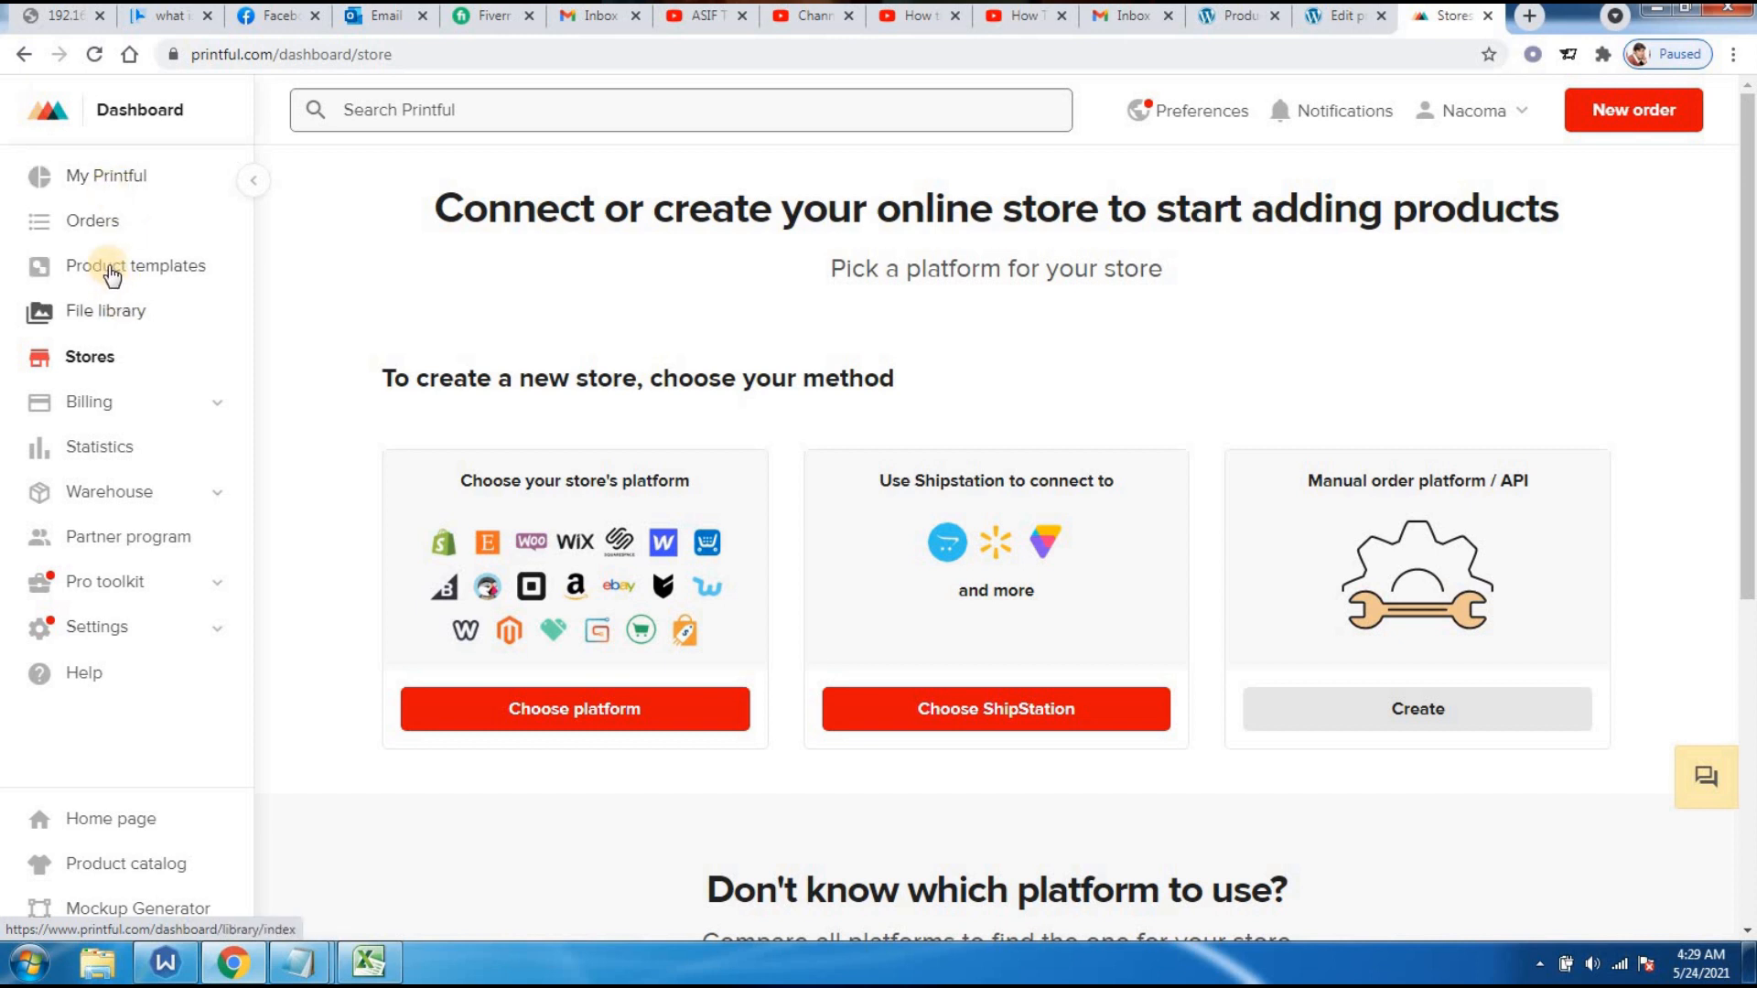
{"action": "left_click", "coordinate": [106, 266]}
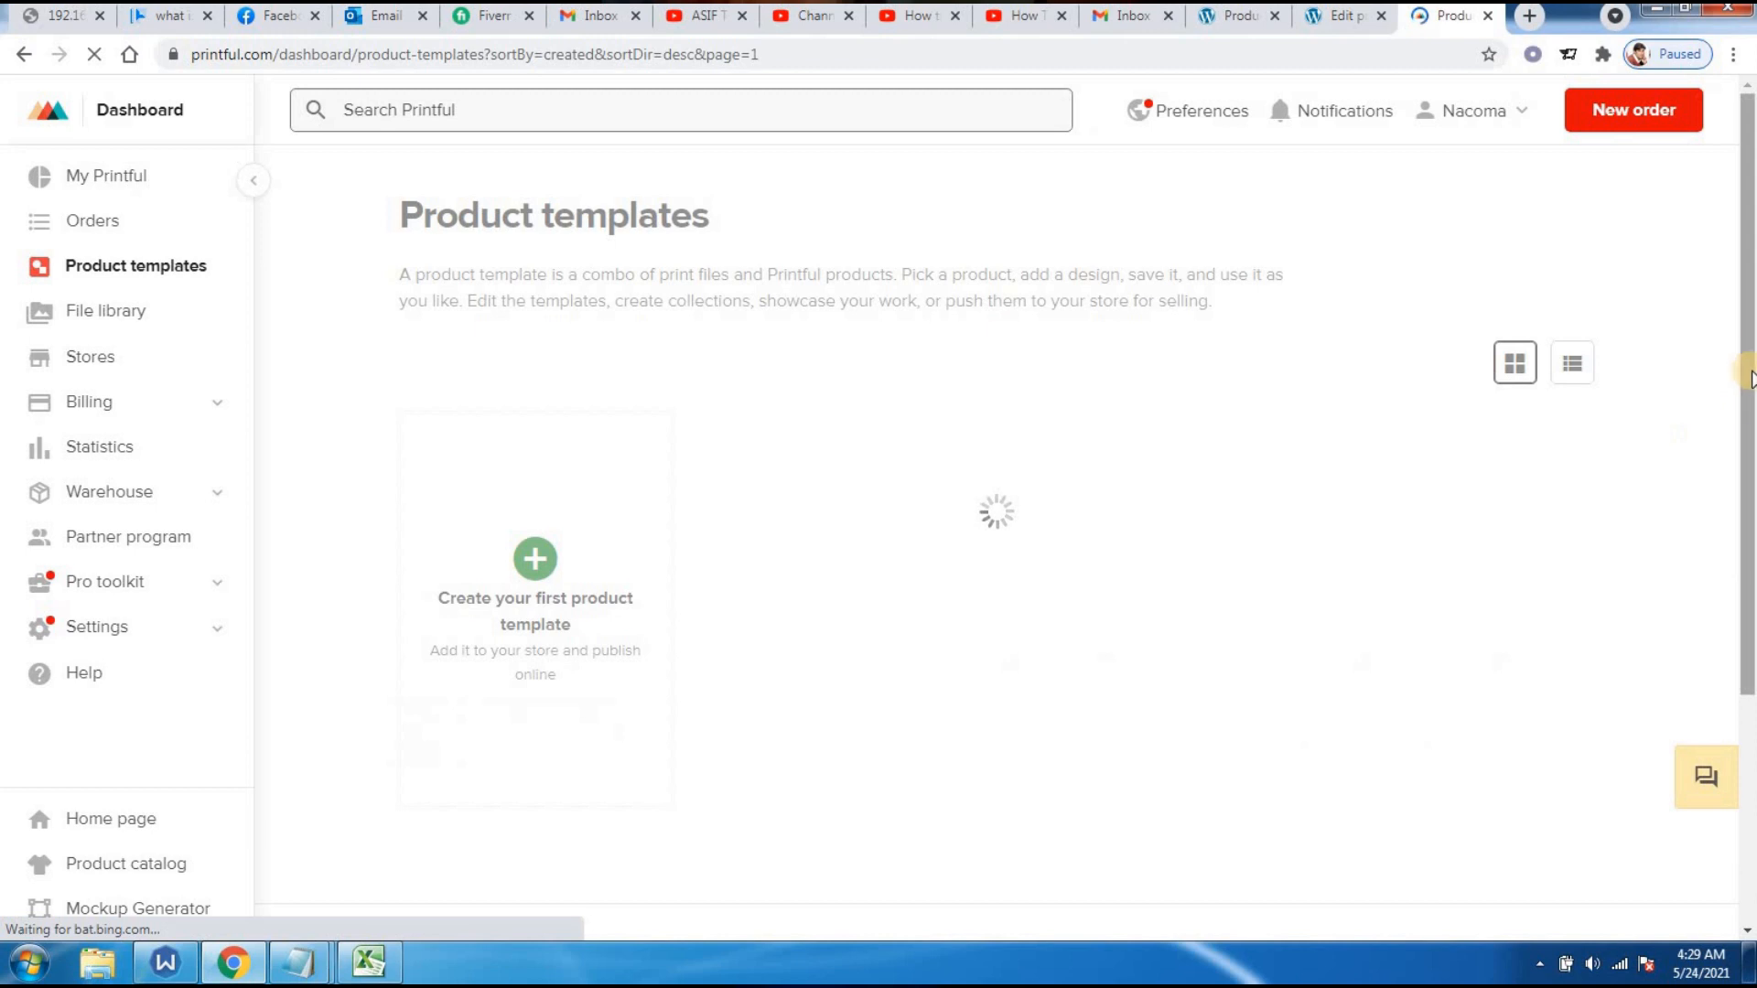
{"action": "left_click_drag", "start_coordinate": [1749, 346], "coordinate": [1746, 385]}
{"action": "mouse_move", "coordinate": [835, 410]}
{"action": "left_click", "coordinate": [839, 458]}
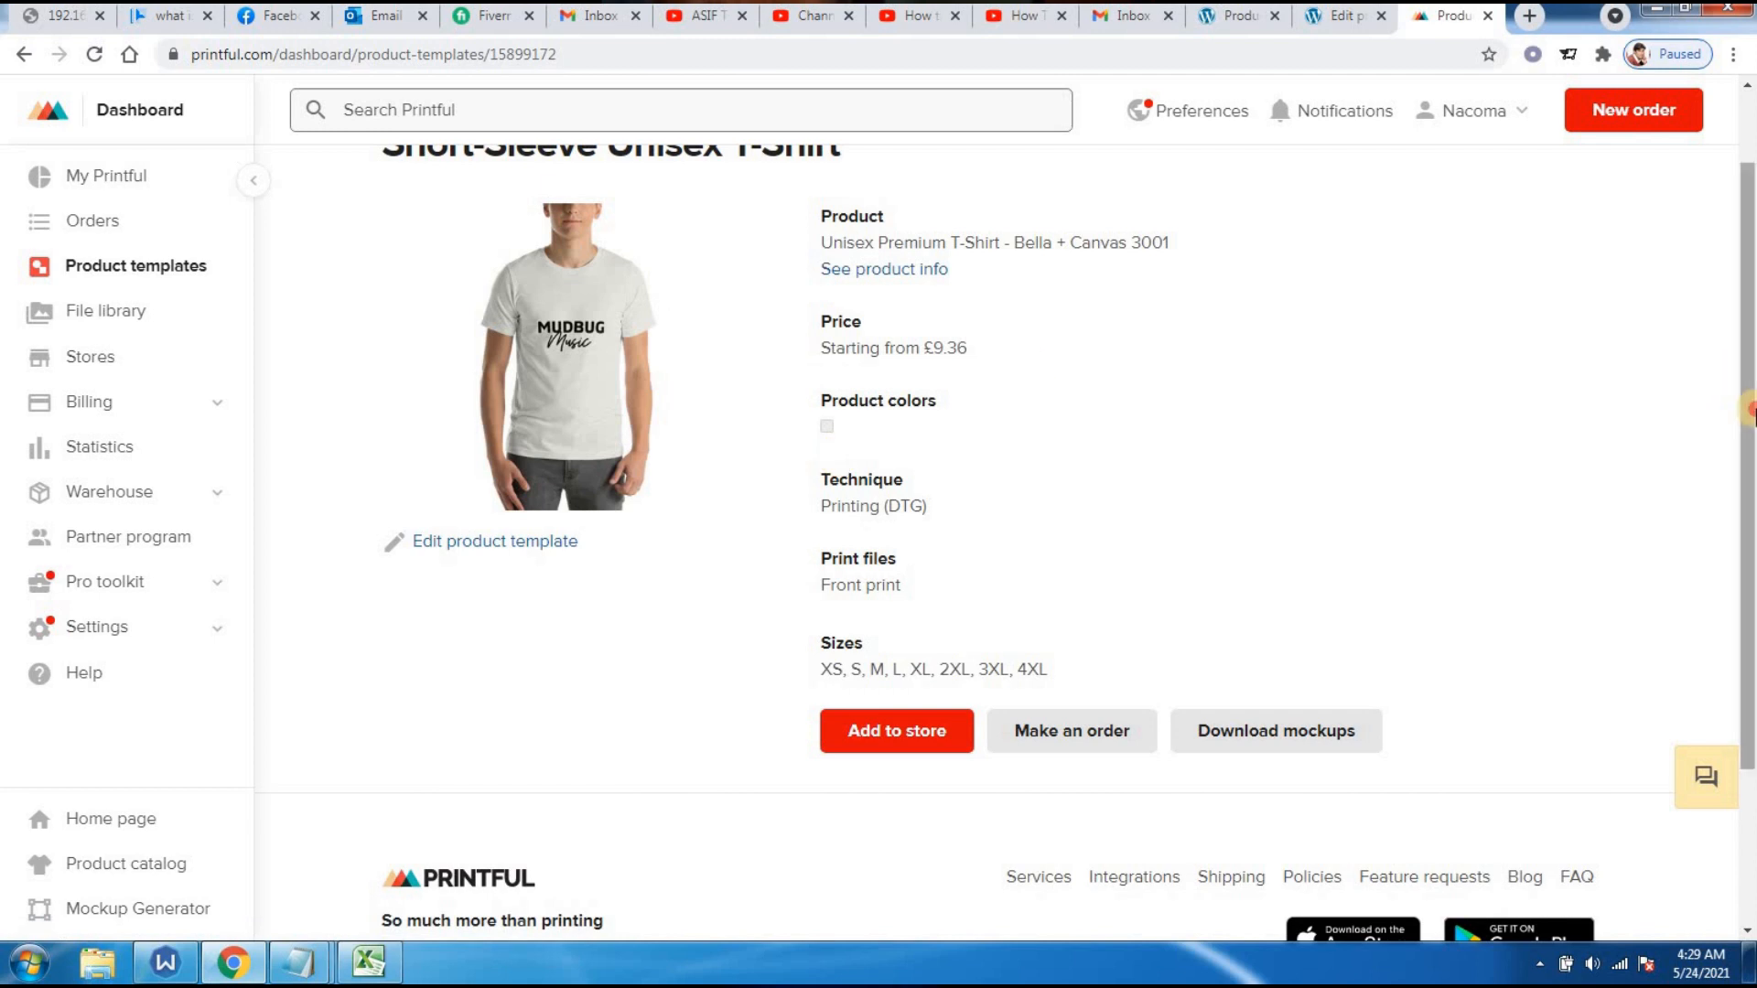
{"action": "scroll", "coordinate": [1730, 388], "scroll_direction": "up", "scroll_amount": 1}
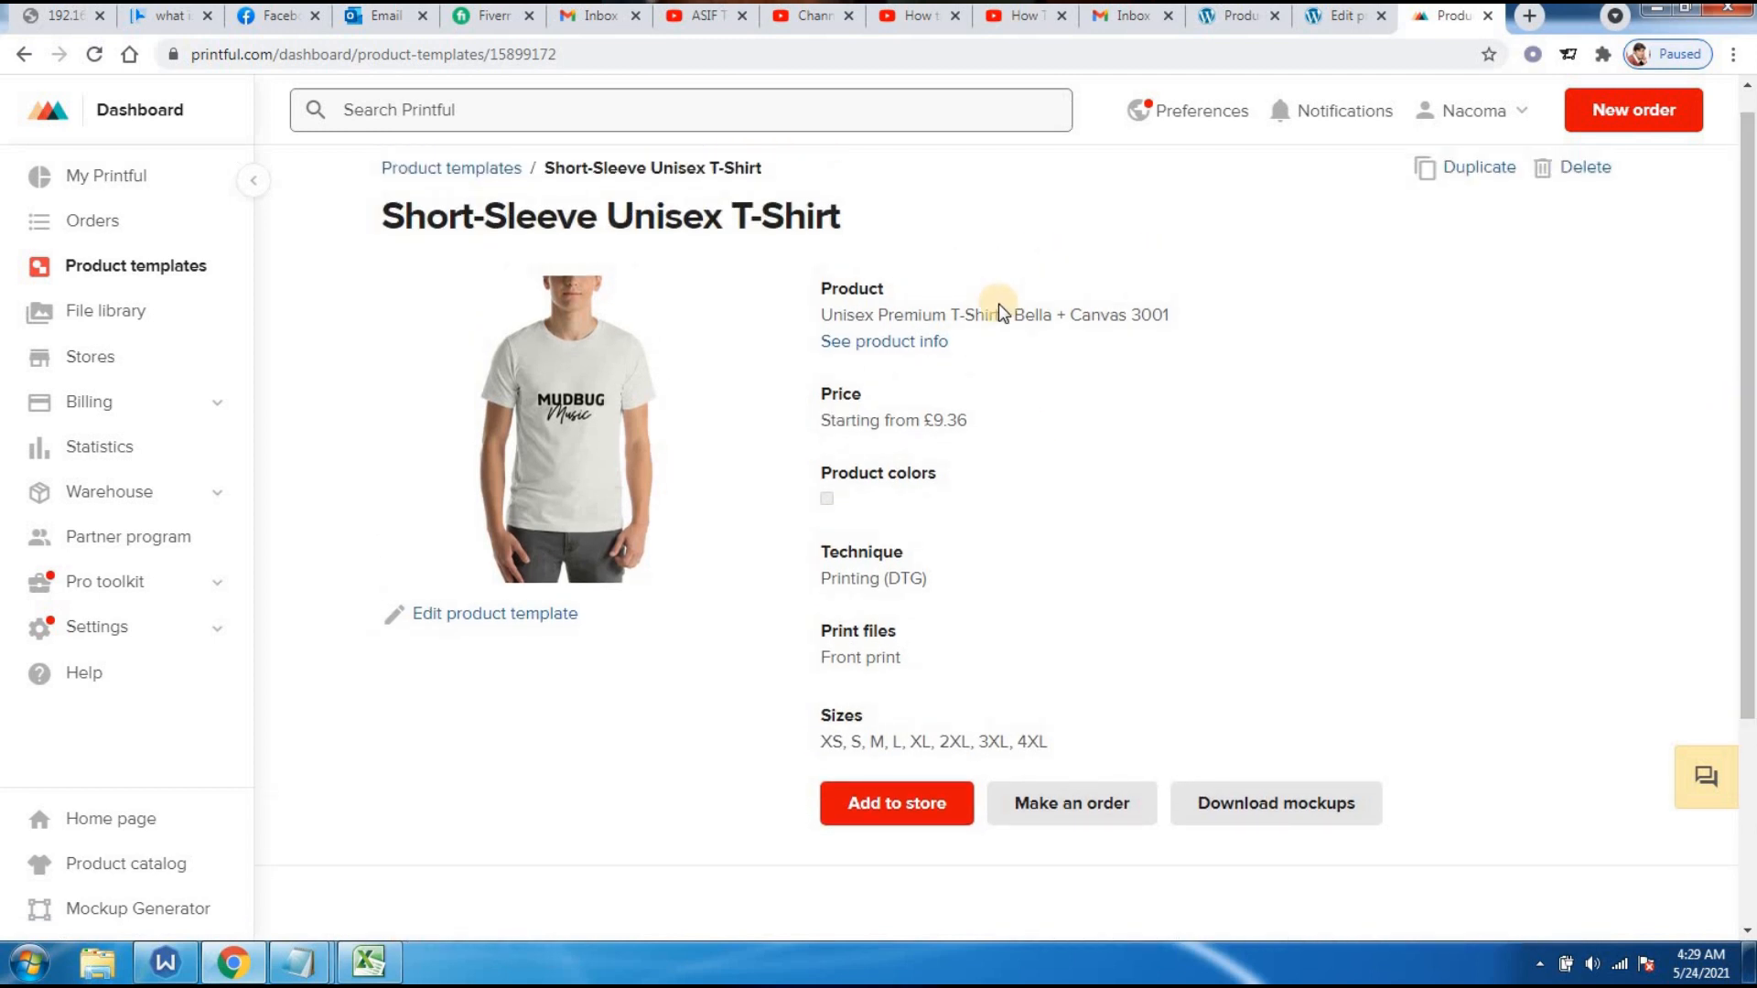